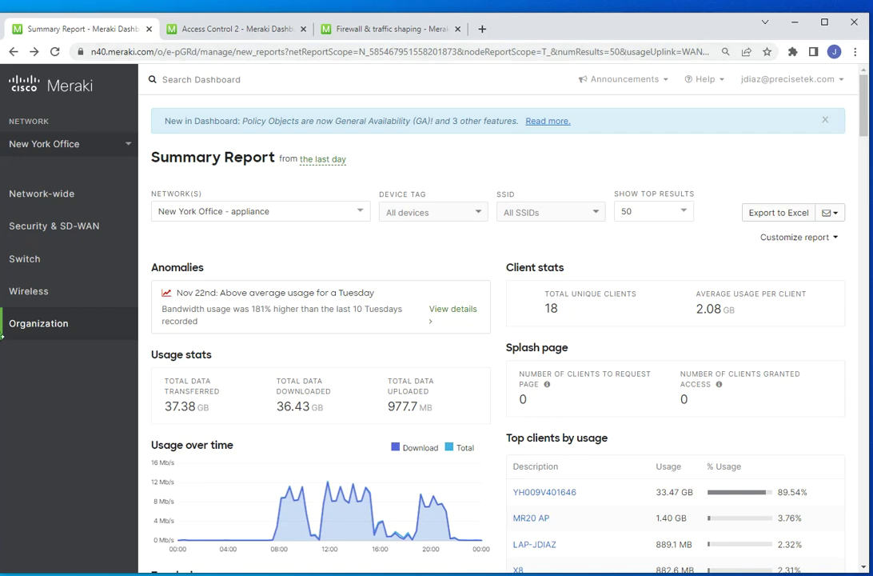
- Bring up the Organization menu's Monitor and Configure pages from the left sidebar
mouse_move(42, 327)
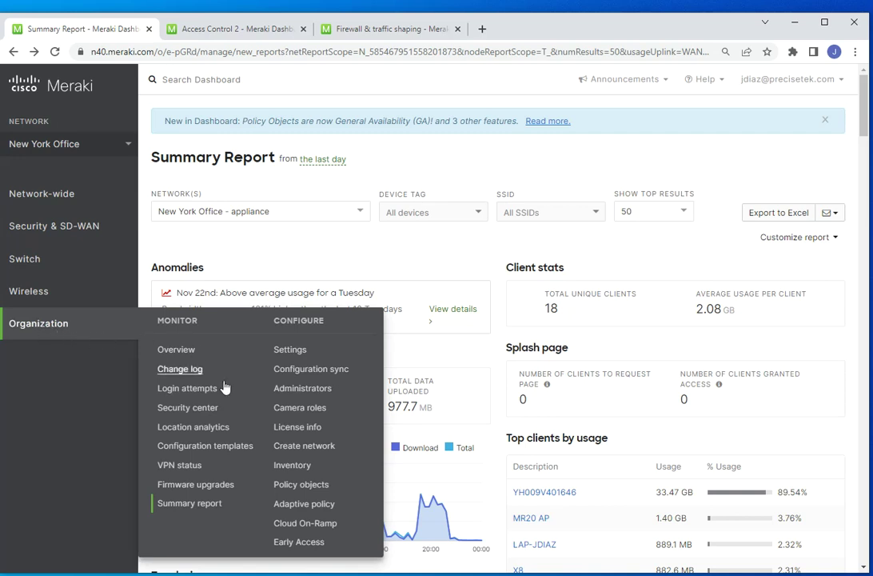
- Load the organization-wide Summary Report, keeping Entire organization as the network scope
click(190, 503)
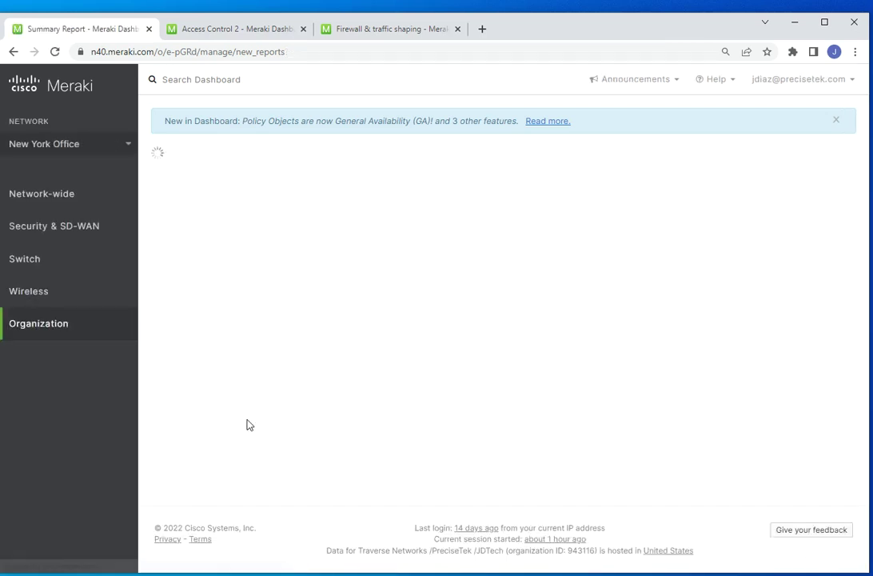
mouse_move(112, 293)
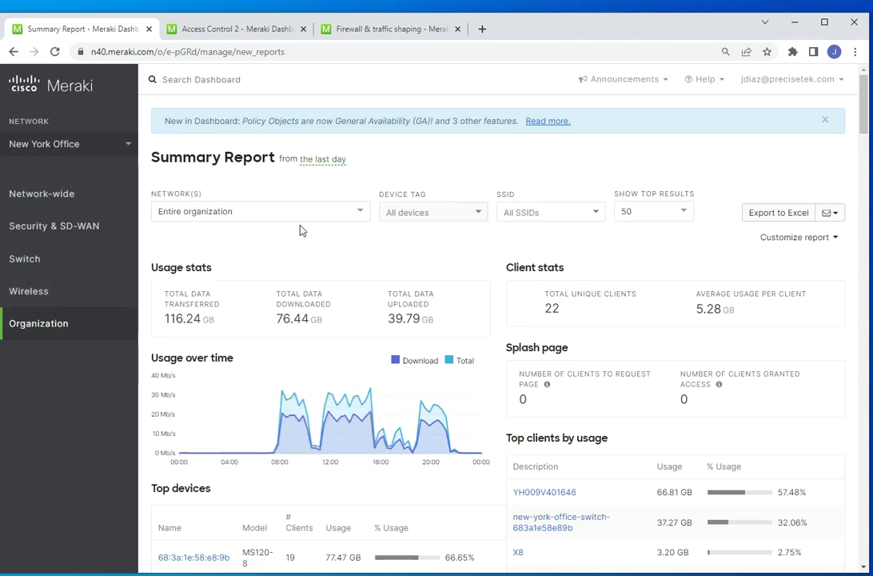
click(346, 213)
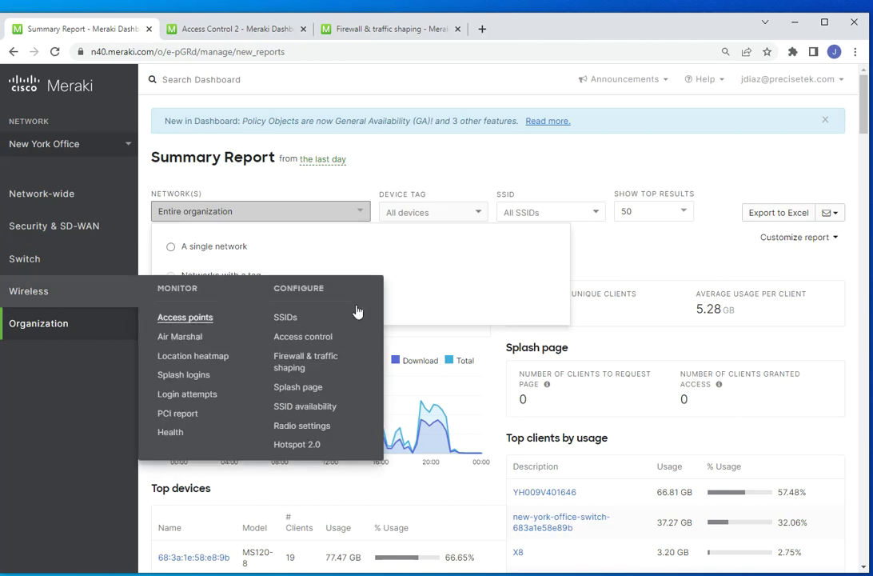
click(414, 174)
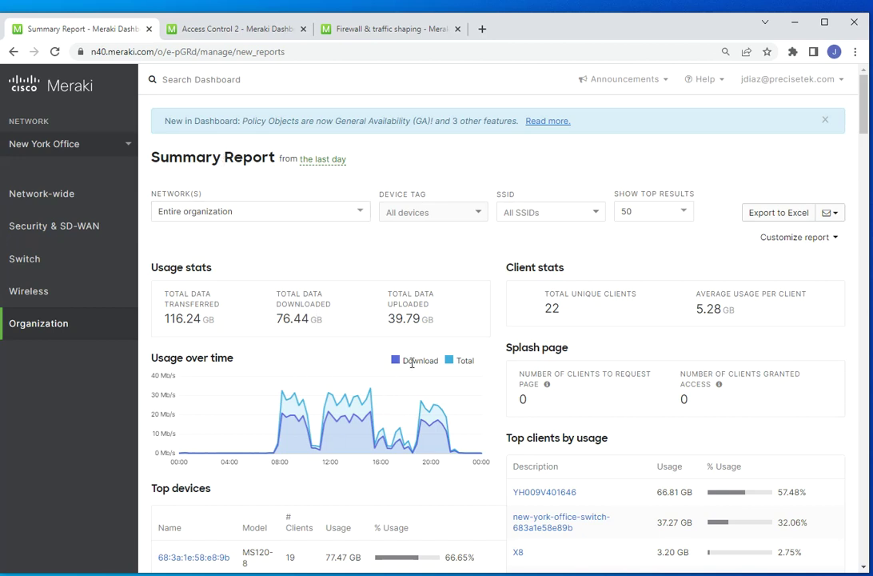
scroll(498, 383, down, 3)
scroll(498, 382, down, 2)
scroll(495, 379, up, 5)
- Set the report timeframe to Past Week after briefly trying Past Month
click(324, 160)
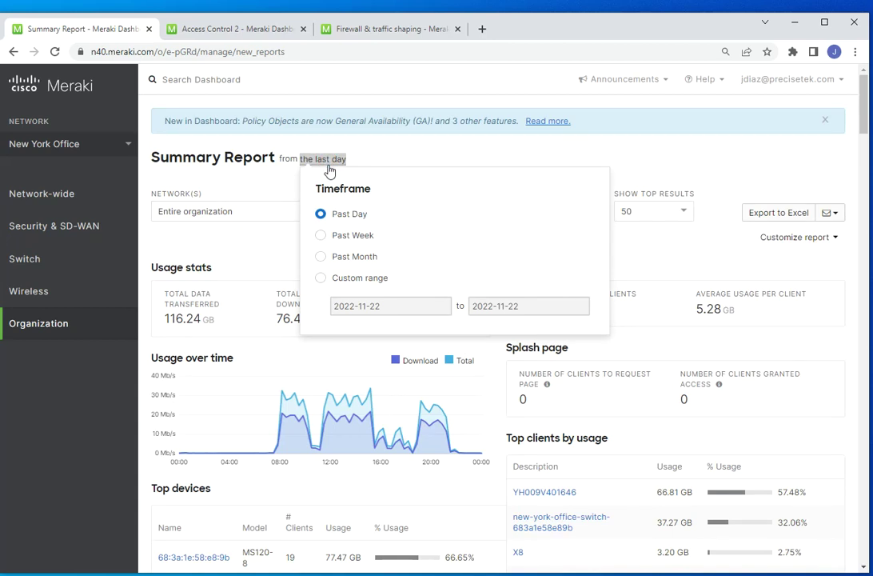
click(320, 235)
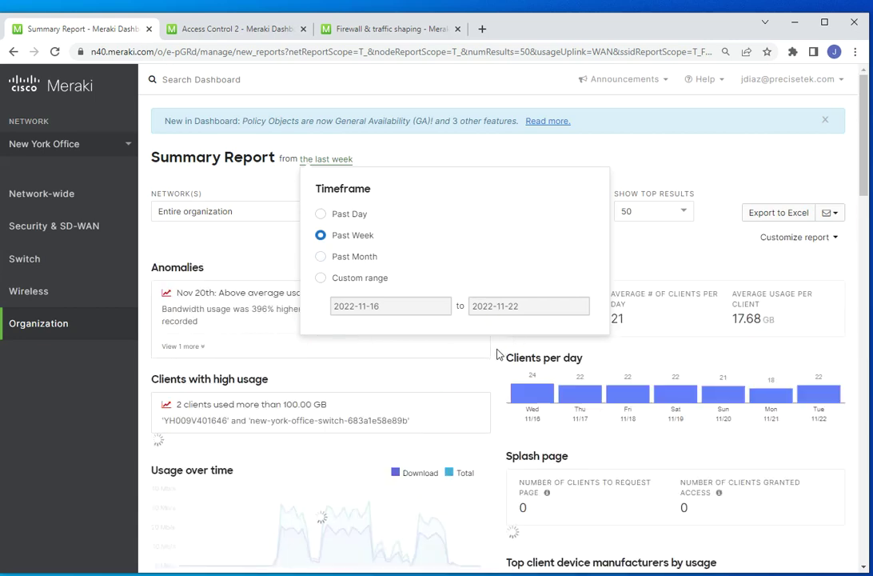
click(497, 352)
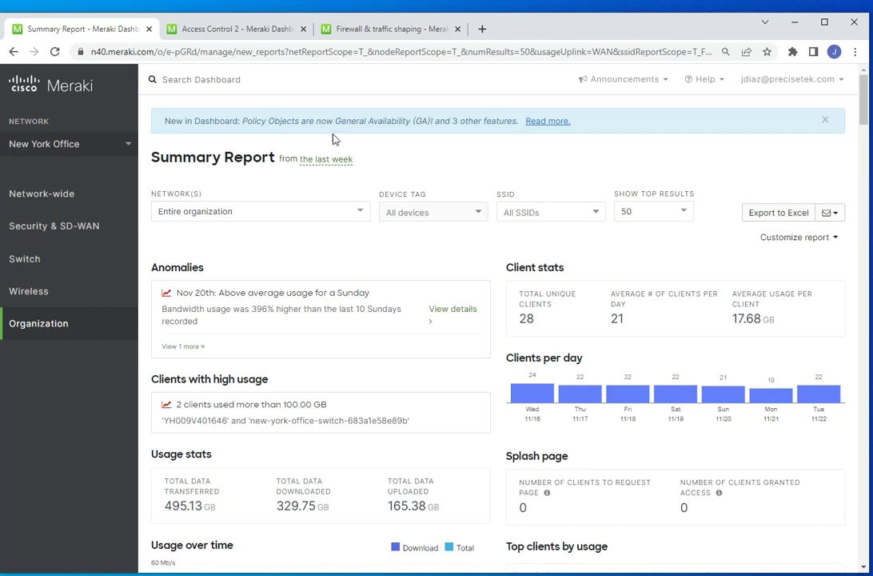
click(334, 160)
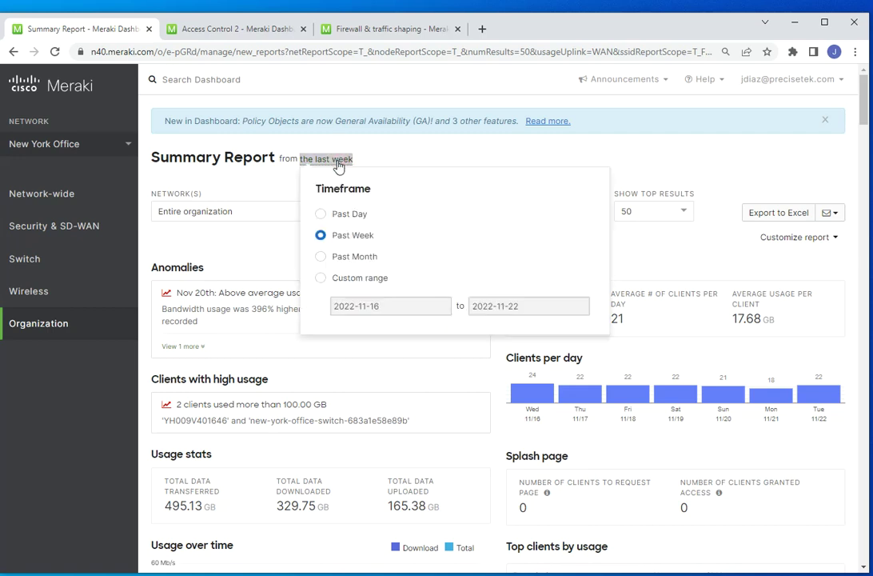
click(322, 256)
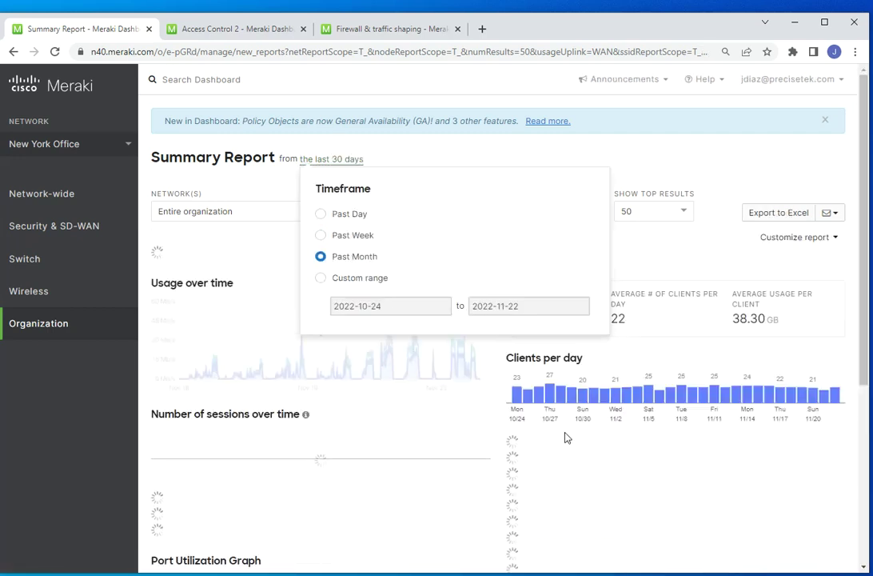
click(498, 425)
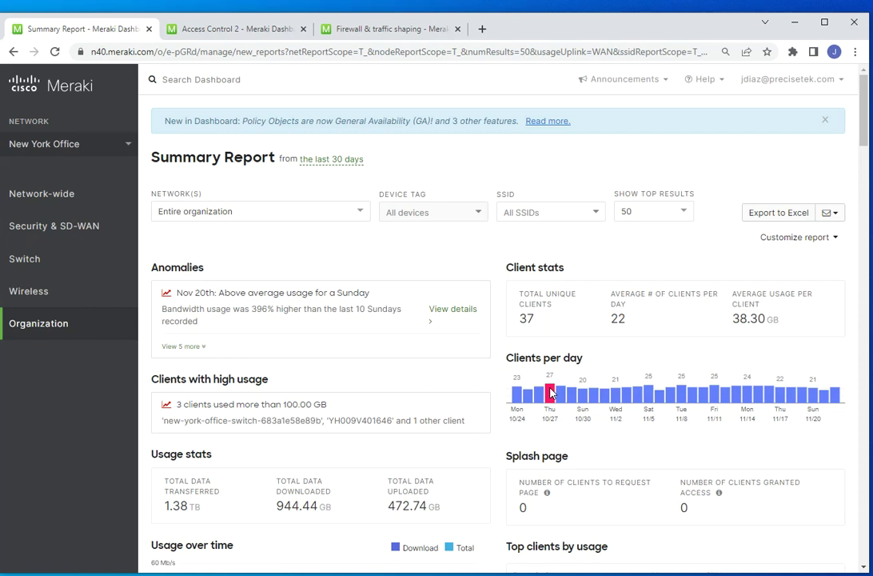
click(341, 160)
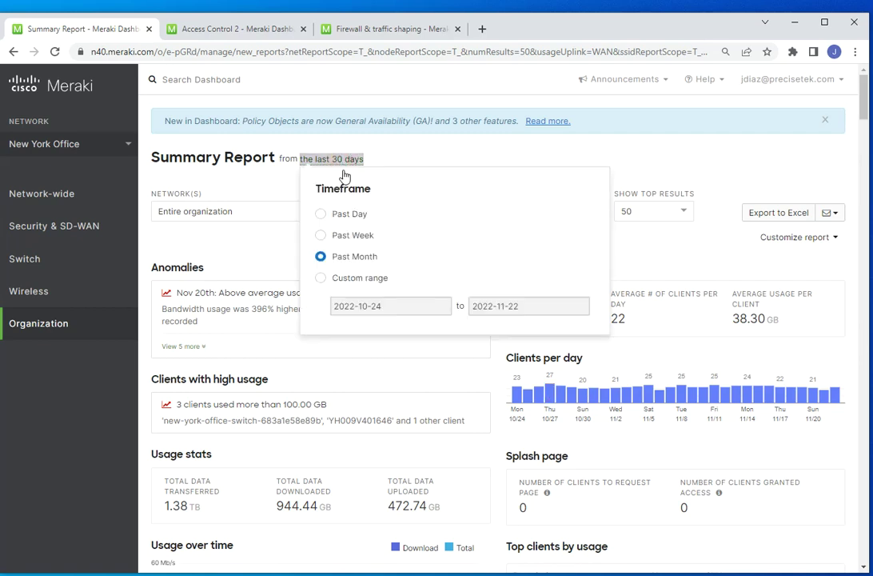
click(333, 236)
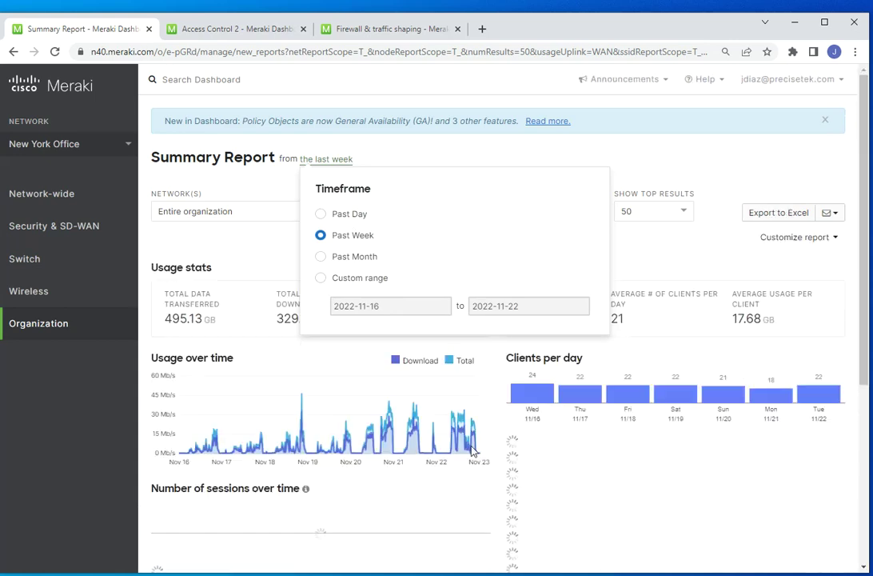
click(493, 368)
scroll(508, 264, down, 1)
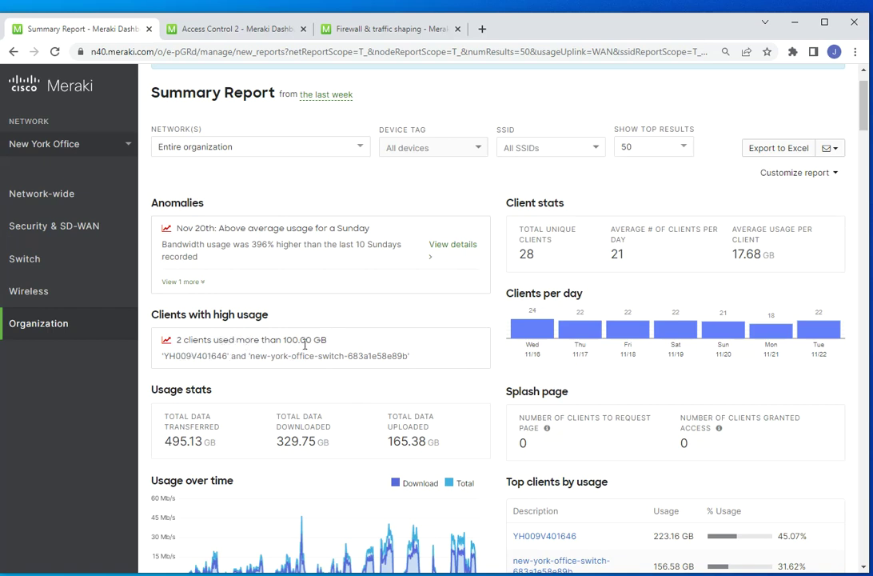
drag(270, 342, 321, 340)
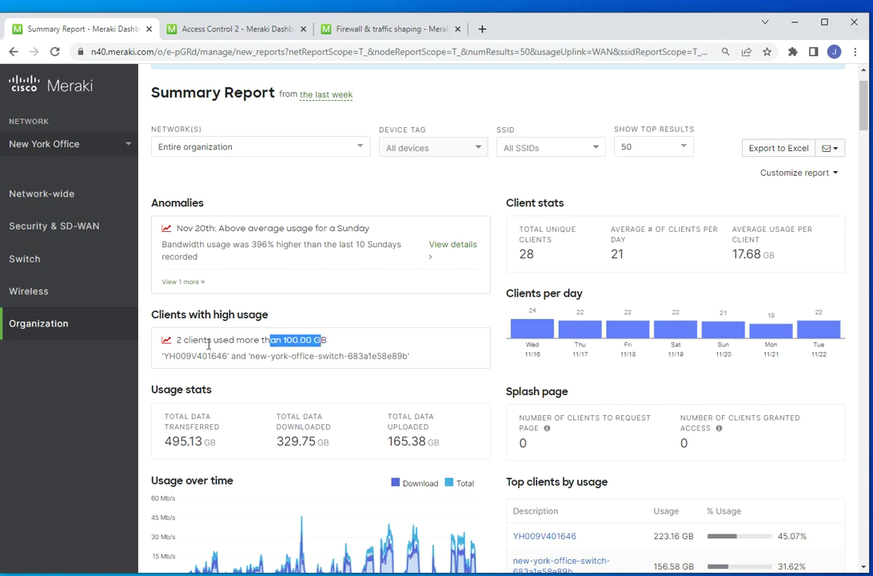
drag(161, 356, 432, 362)
click(429, 346)
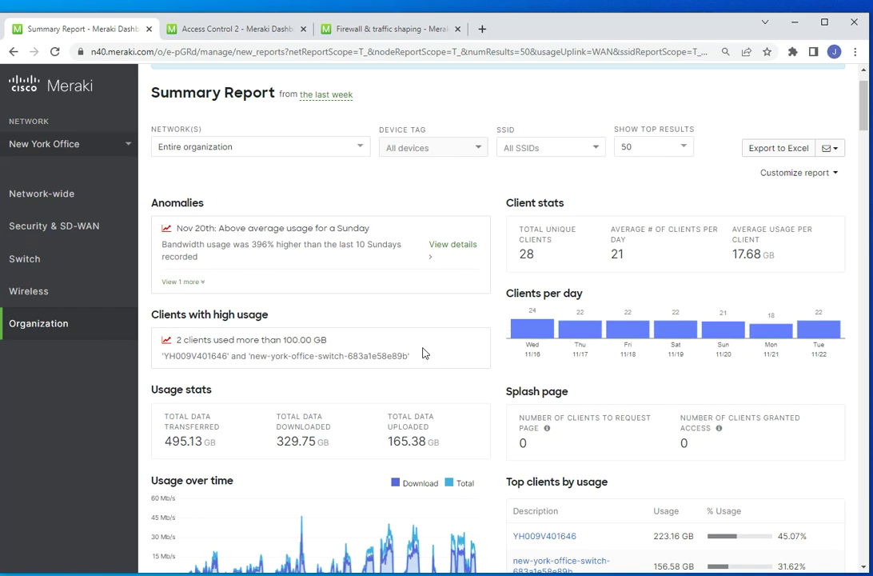
drag(256, 356, 389, 352)
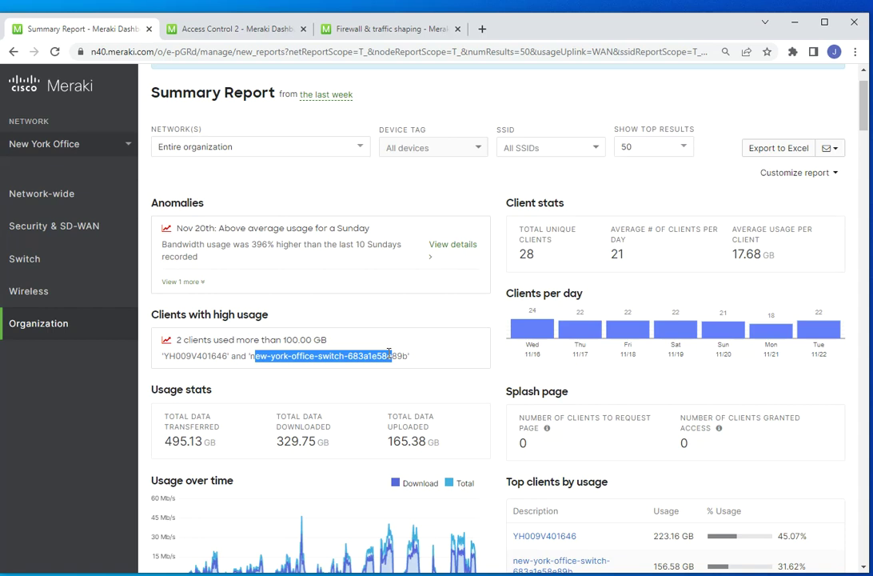
click(343, 317)
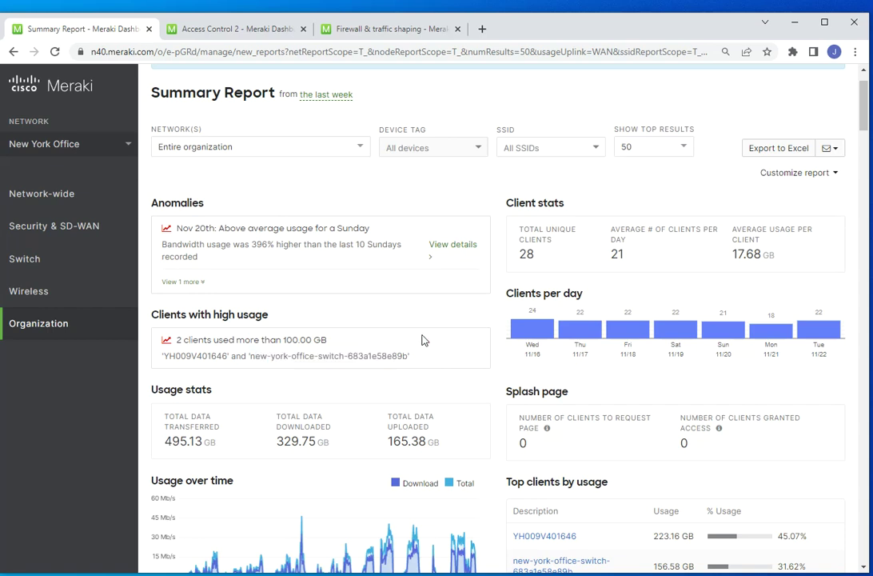
scroll(423, 339, down, 2)
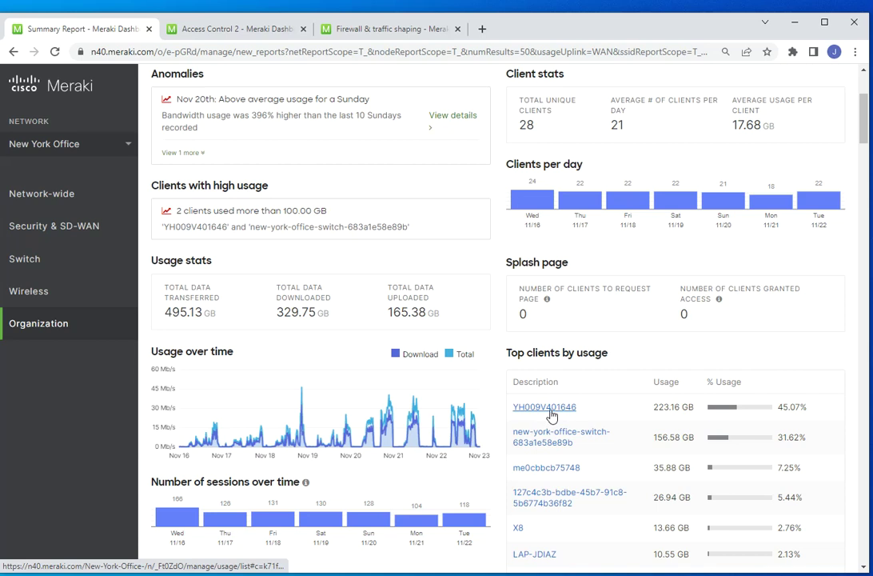
right_click(551, 413)
click(583, 416)
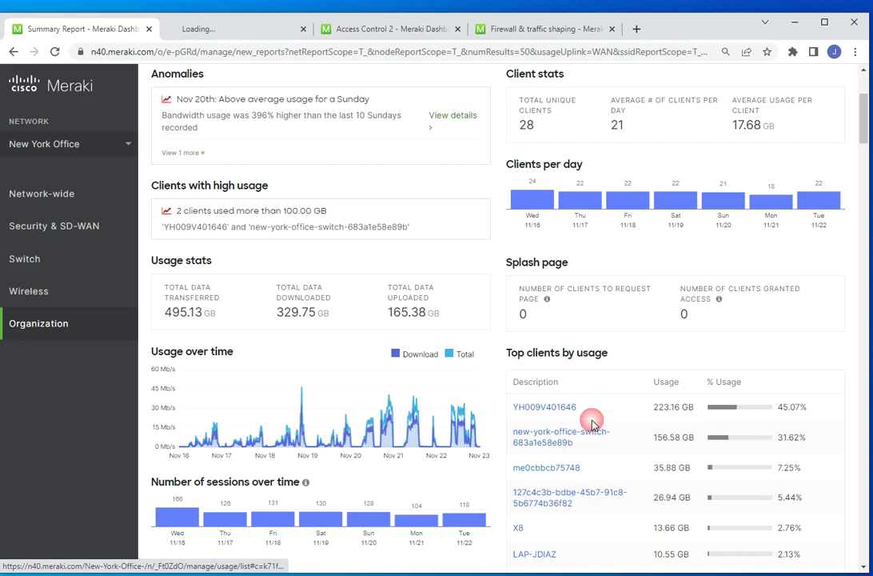
click(237, 32)
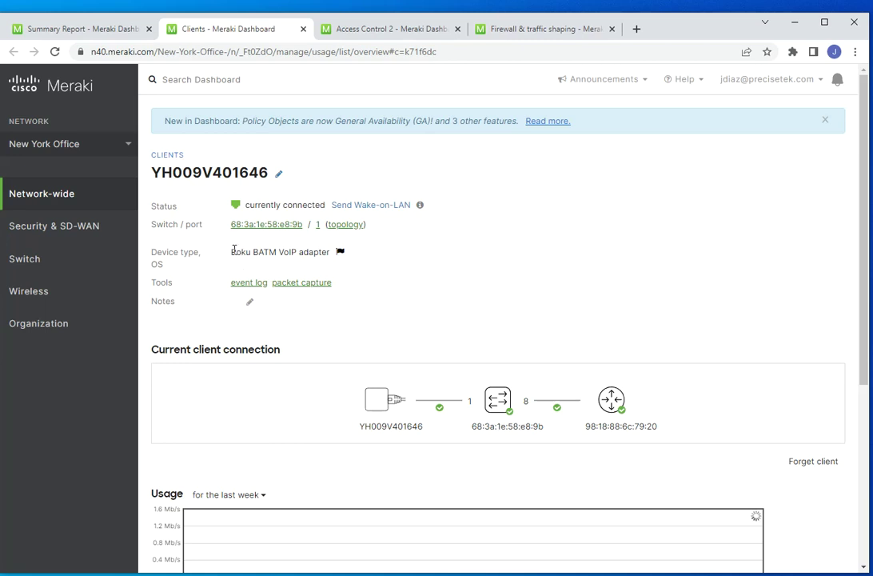
drag(232, 254, 292, 252)
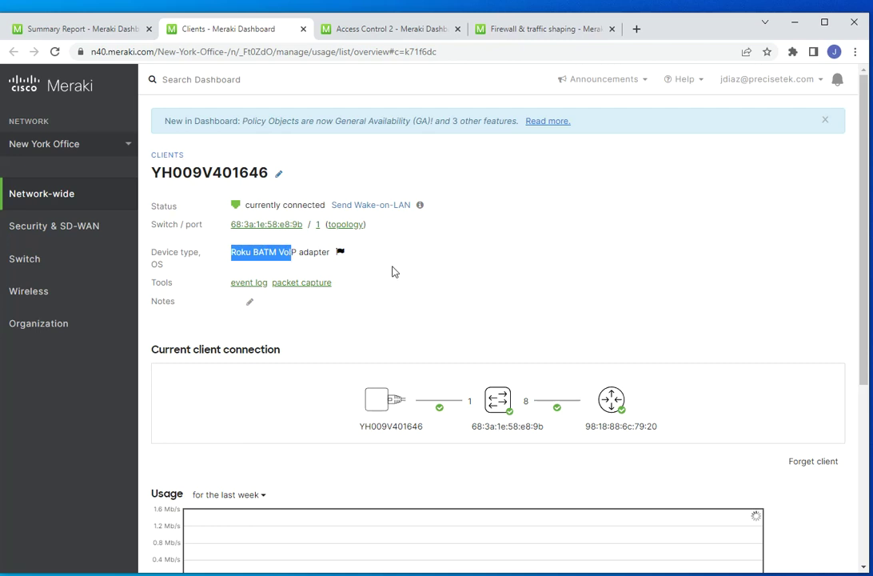
scroll(394, 271, down, 1)
scroll(397, 272, down, 3)
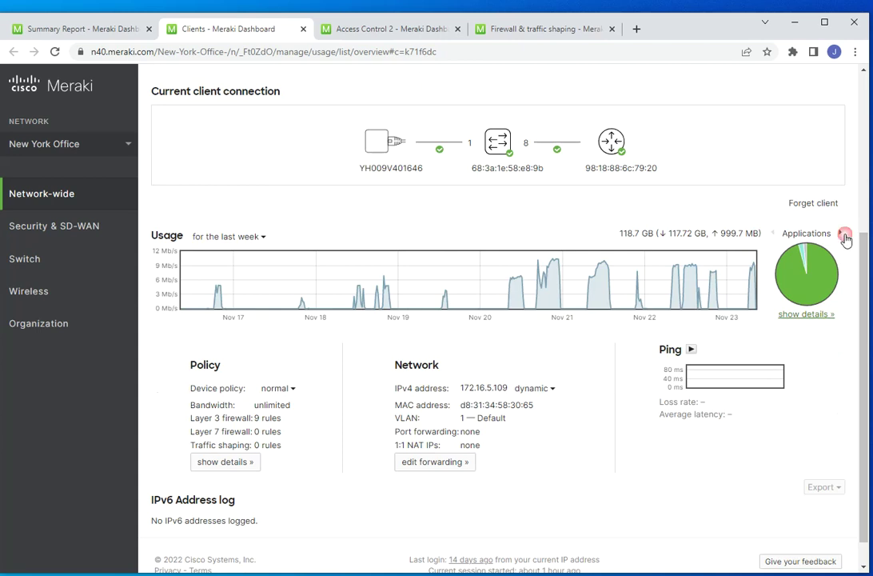
- Switch the client's usage between Ports and Applications, then return to the Summary Report
click(842, 233)
click(841, 234)
scroll(259, 429, down, 1)
scroll(263, 416, up, 4)
click(52, 32)
scroll(503, 439, down, 2)
scroll(500, 440, down, 2)
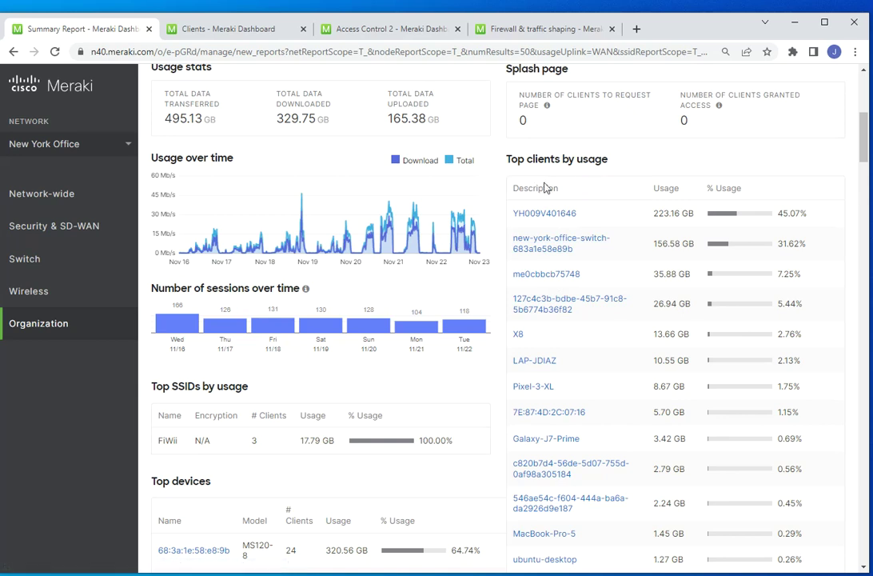
- Scroll through the usage over time, Top SSIDs, Top devices and Top device models sections
scroll(537, 173, down, 2)
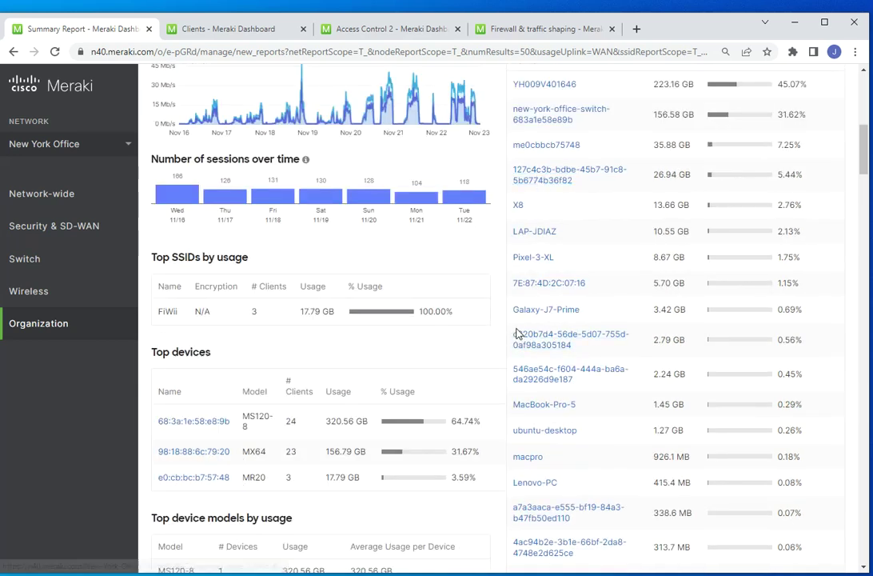
scroll(516, 332, down, 1)
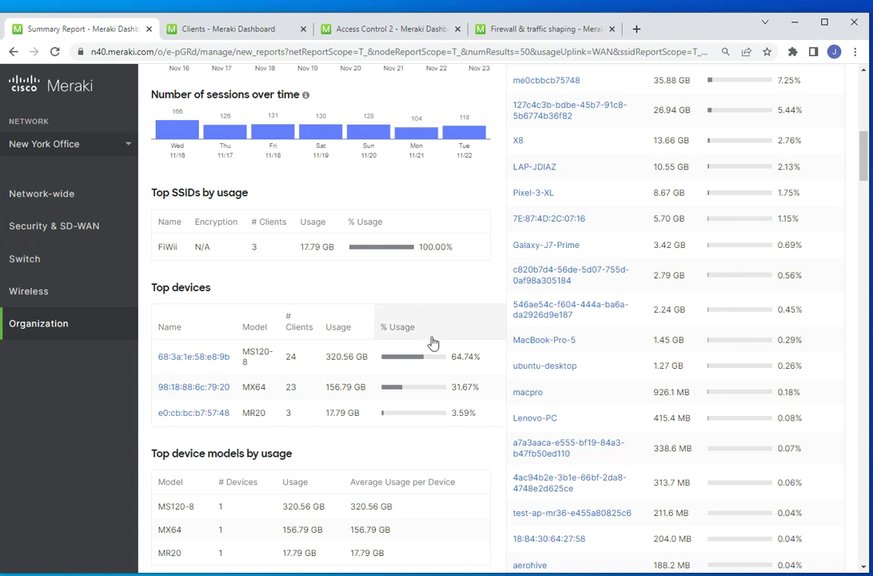
scroll(494, 455, down, 3)
scroll(486, 434, down, 9)
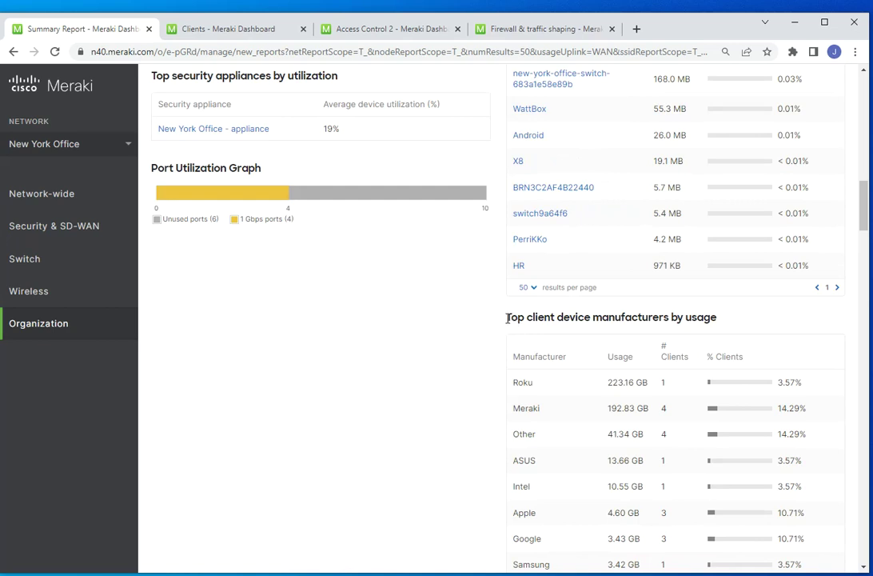
drag(727, 321, 502, 321)
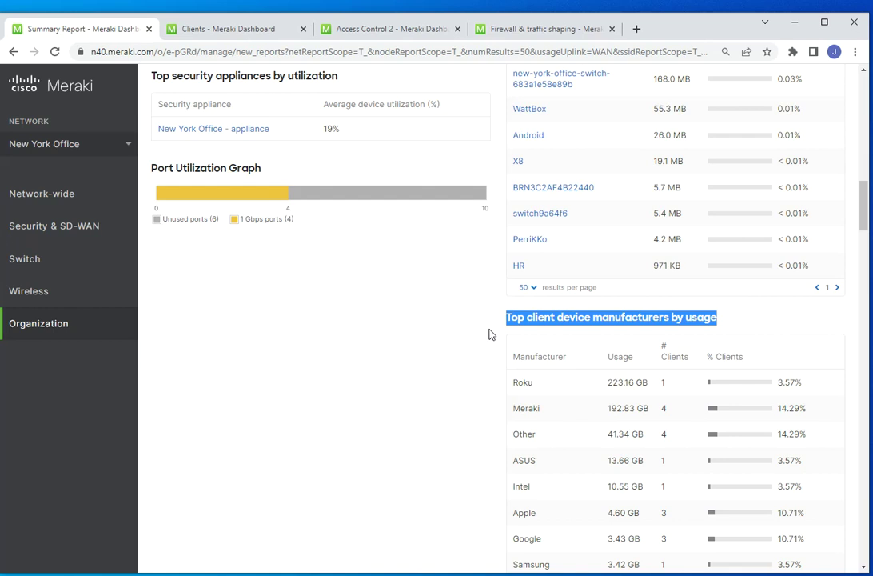
scroll(476, 384, down, 2)
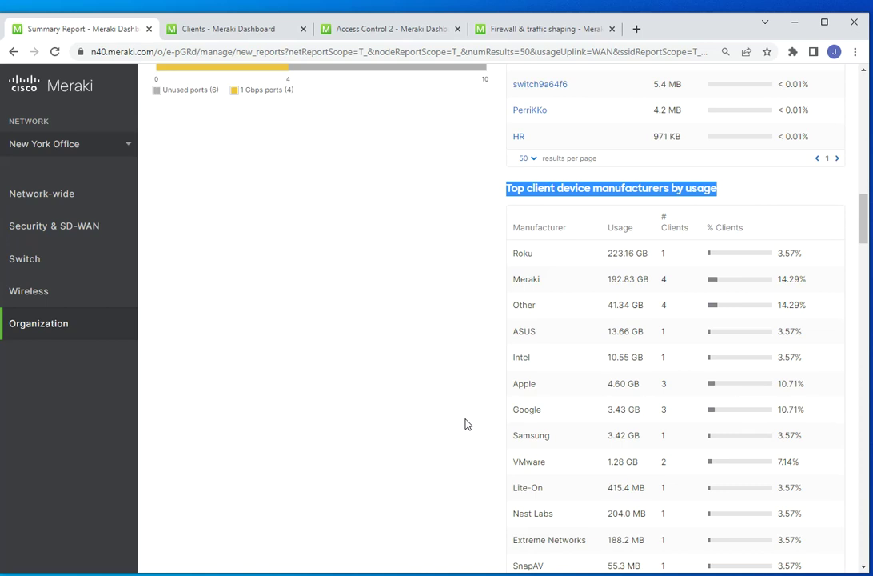
scroll(500, 368, down, 1)
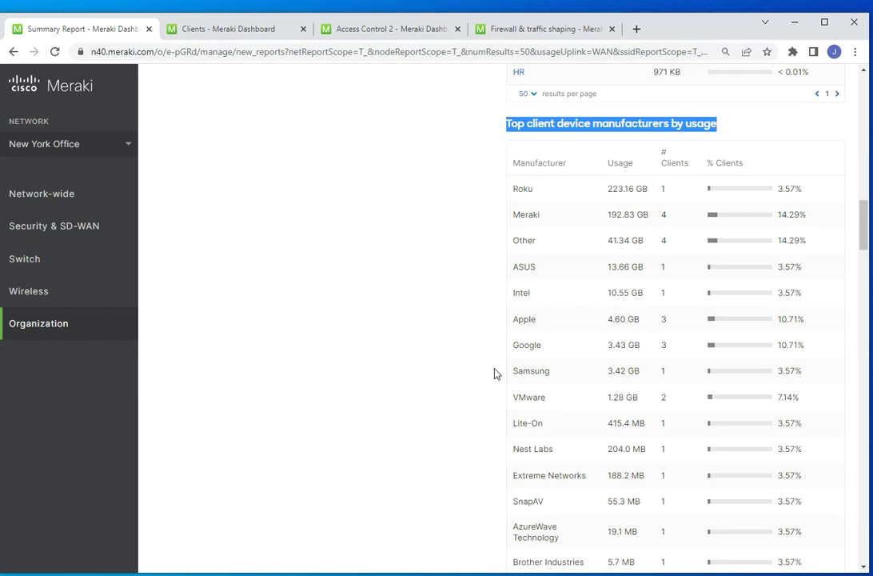
scroll(364, 359, down, 3)
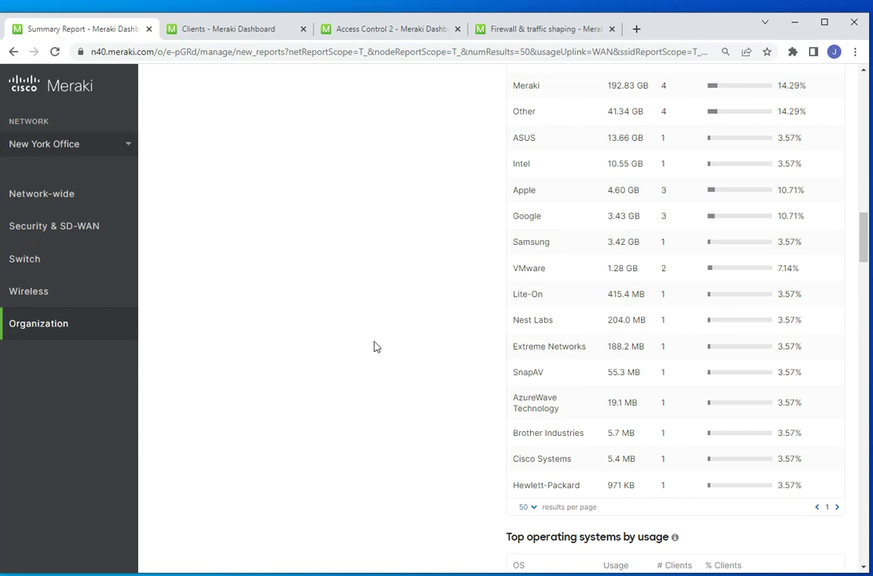
scroll(384, 328, down, 6)
scroll(423, 303, down, 3)
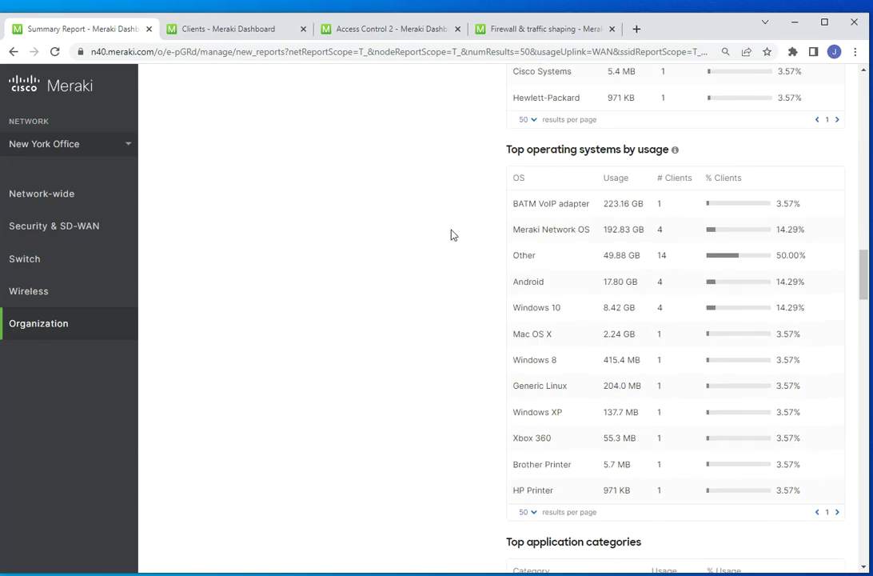
drag(512, 150, 576, 150)
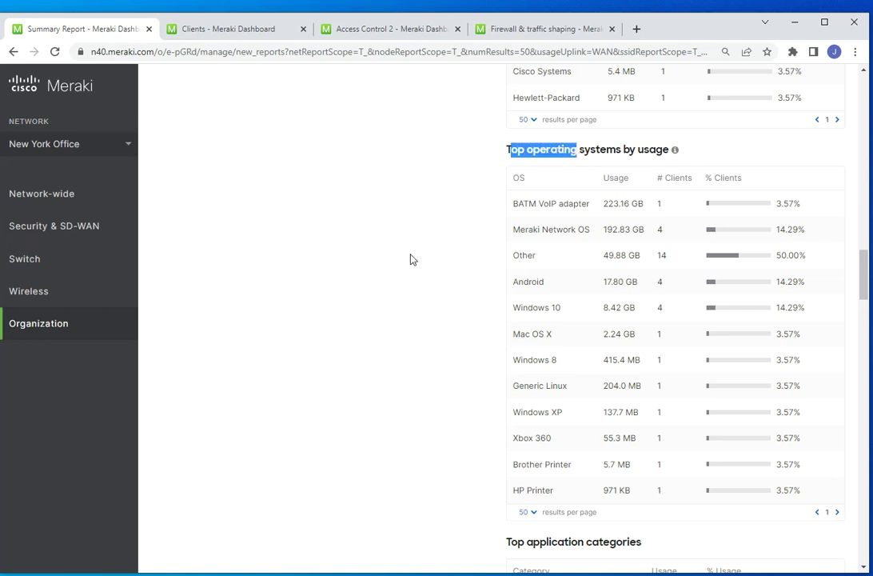
scroll(411, 256, down, 3)
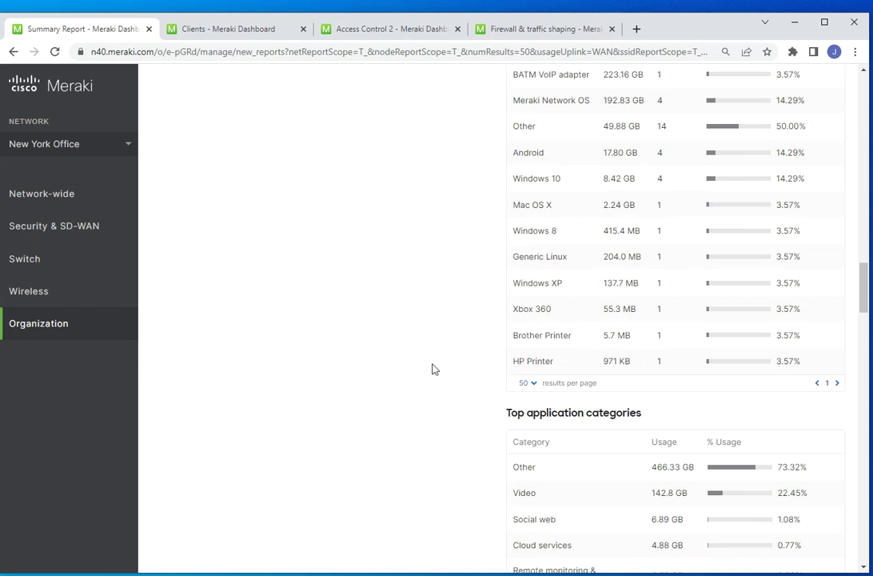
scroll(432, 369, up, 3)
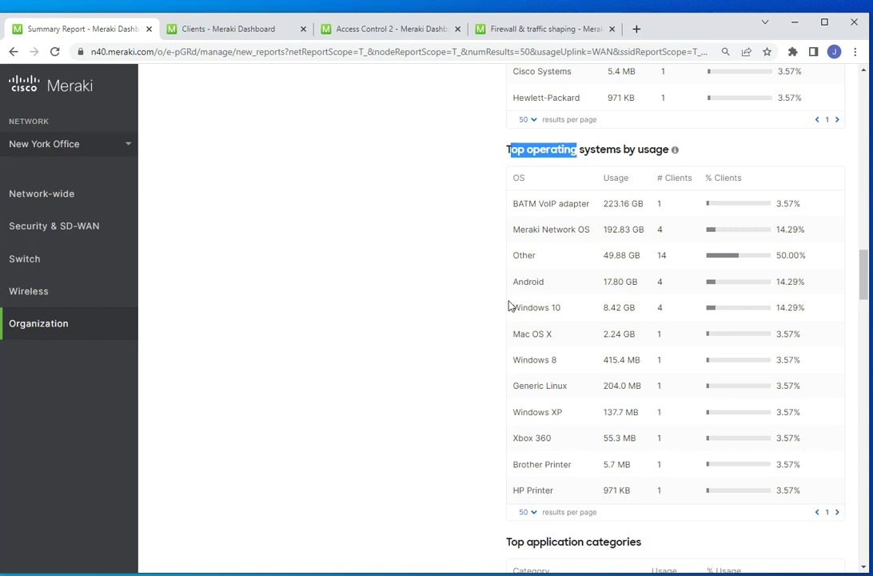
scroll(569, 306, down, 3)
scroll(563, 303, up, 5)
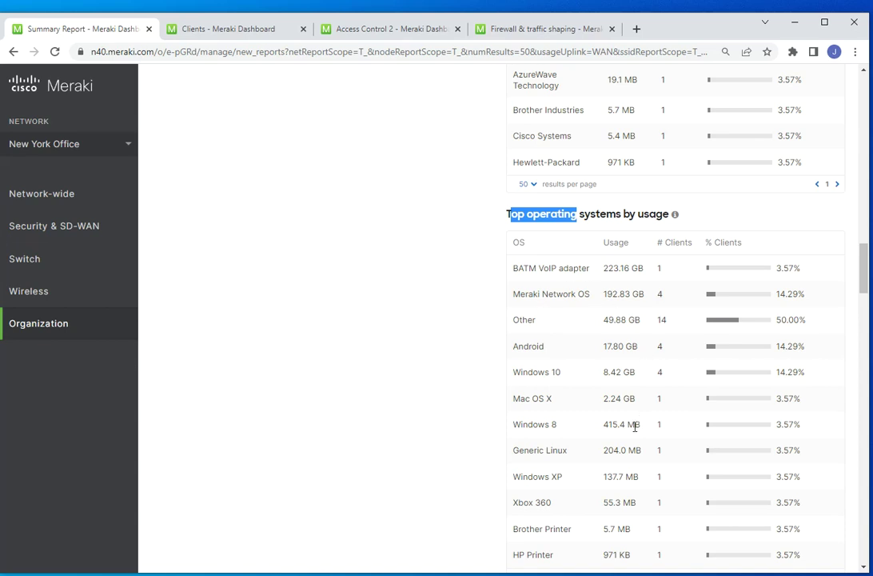
scroll(639, 420, down, 3)
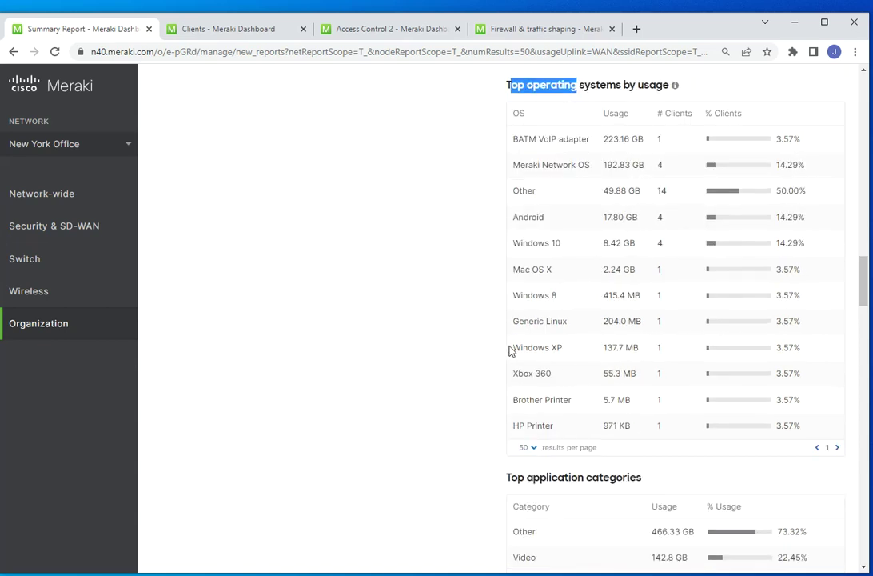
drag(514, 348, 560, 358)
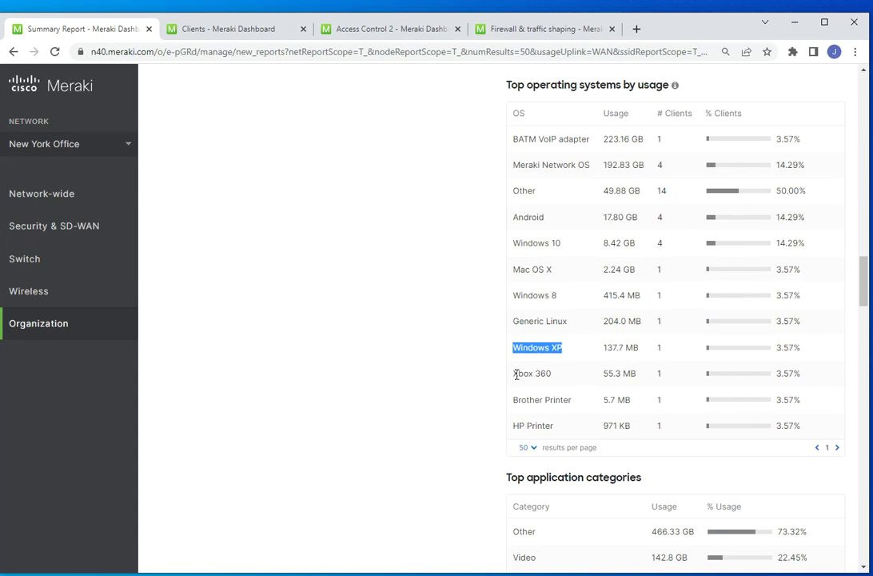
drag(513, 373, 596, 379)
scroll(607, 363, up, 3)
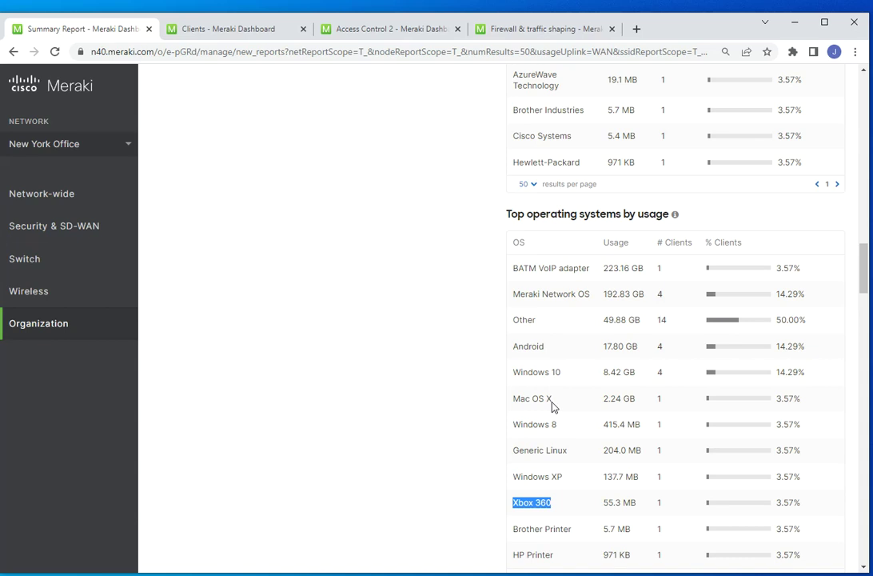
scroll(458, 396, down, 15)
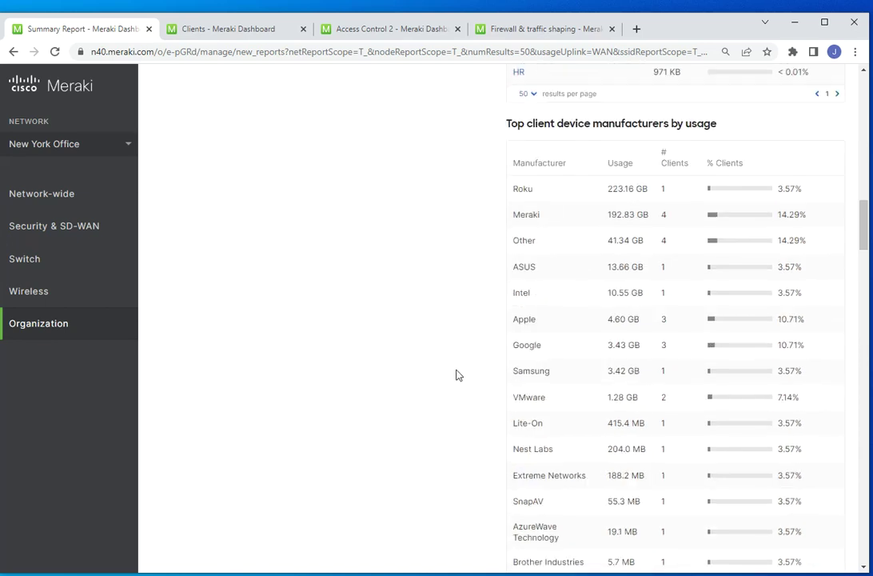
scroll(464, 368, up, 20)
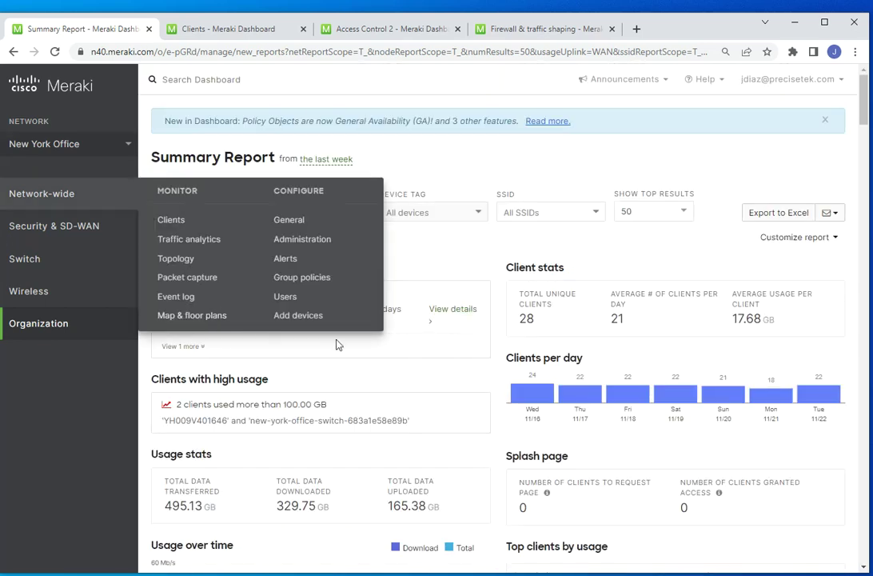
- Scope the report to A single network: New York Office - wireless
scroll(497, 271, down, 2)
scroll(500, 271, up, 2)
click(351, 212)
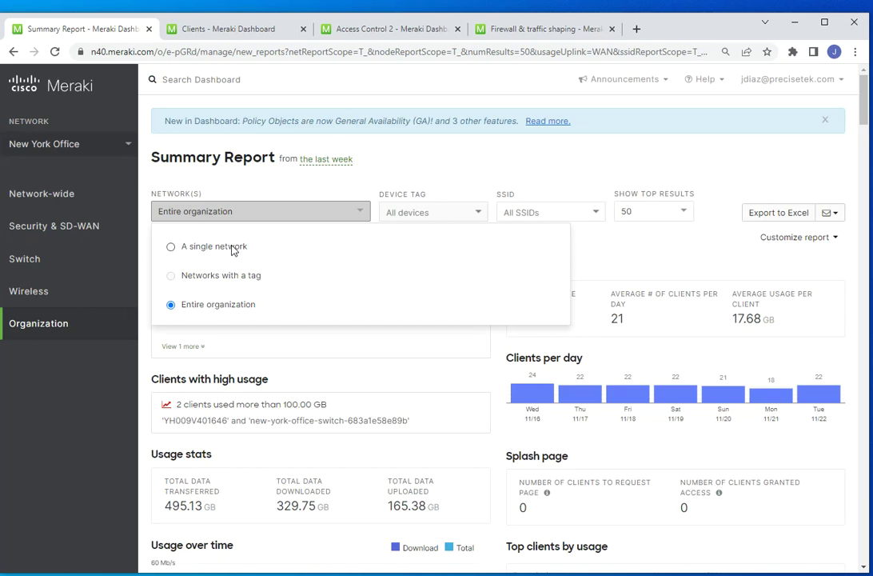
click(235, 250)
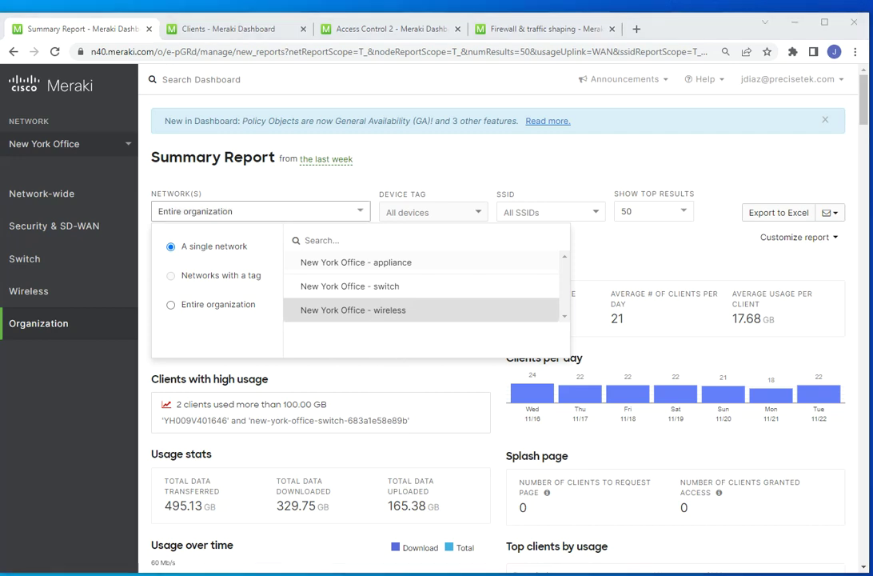
click(393, 317)
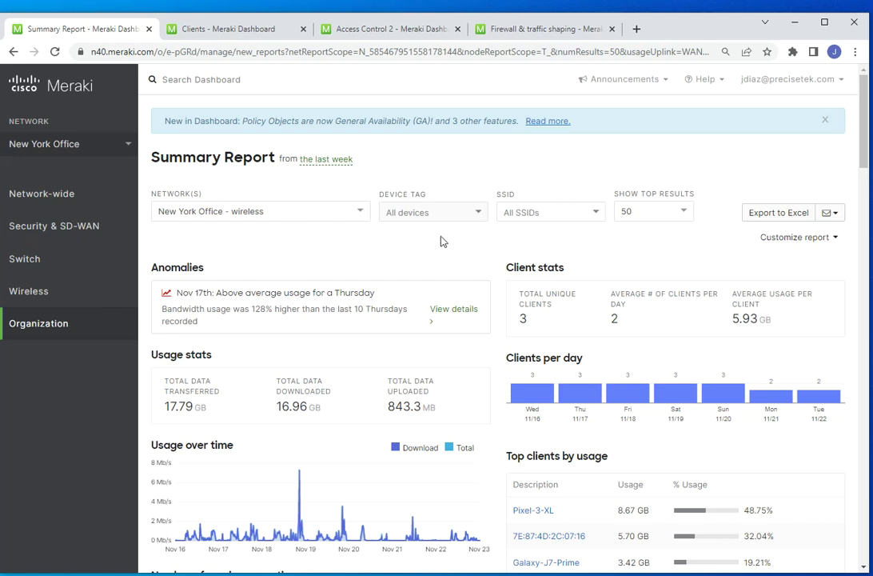
- Filter the wireless report's SSID selection to FiWii only
scroll(487, 235, down, 2)
scroll(487, 232, down, 1)
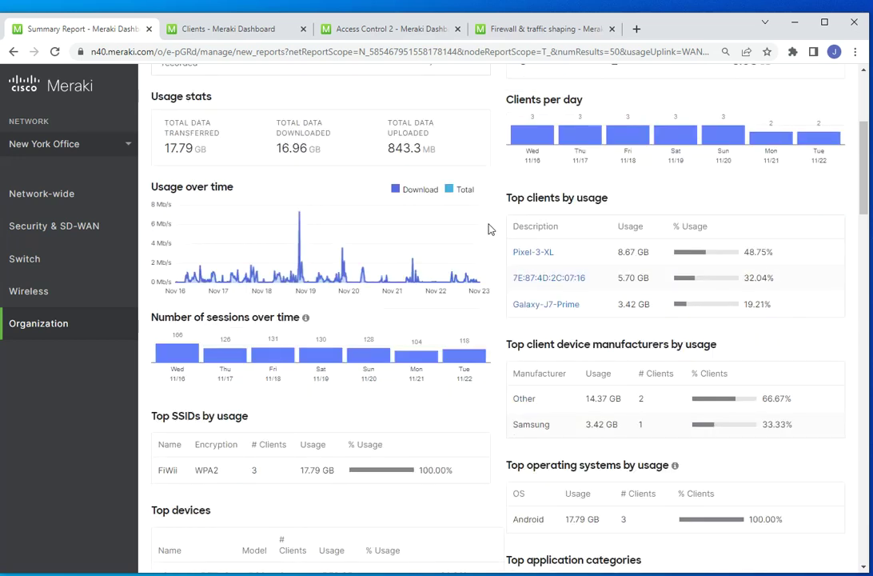
scroll(489, 228, up, 3)
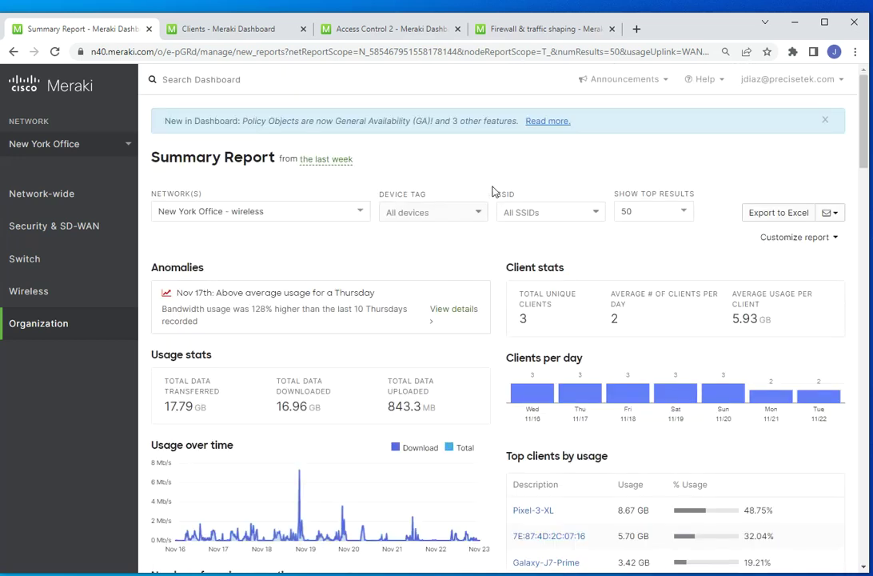
click(593, 220)
click(652, 243)
click(593, 216)
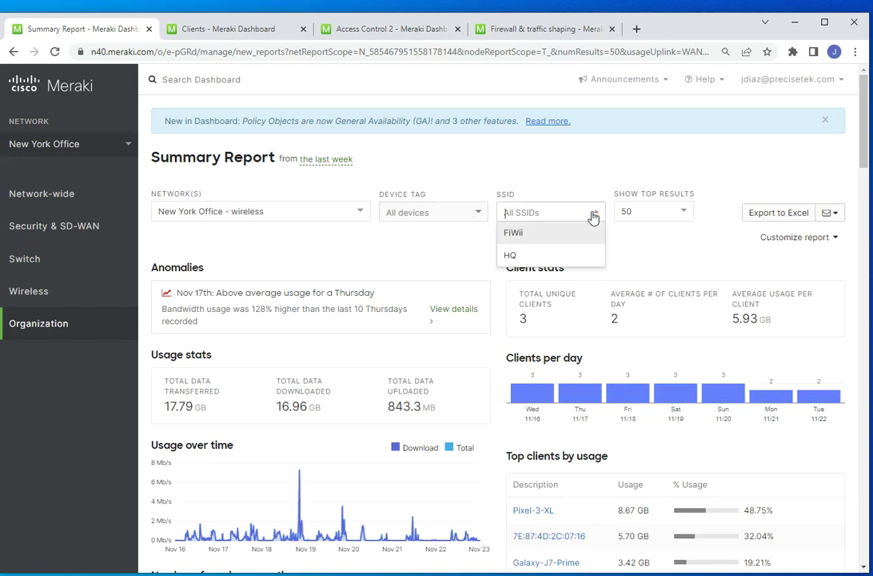
click(521, 240)
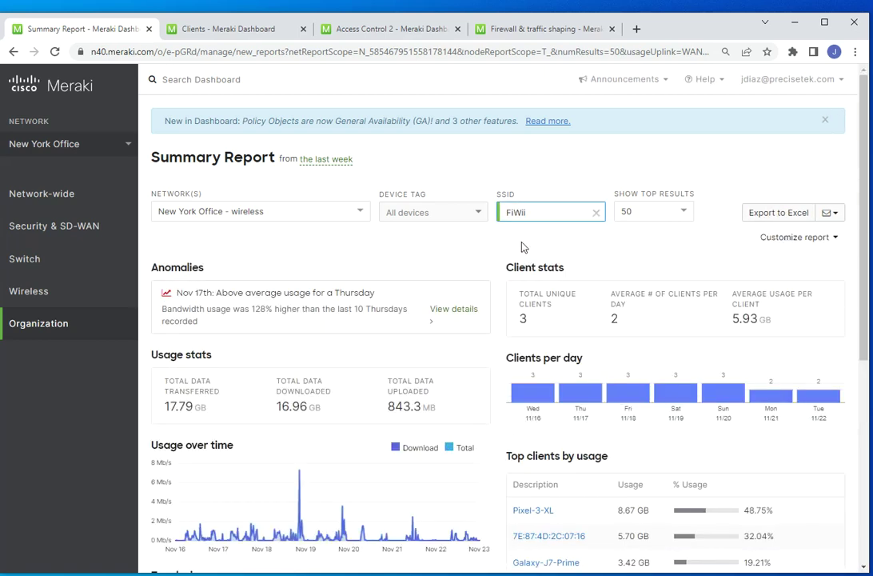
scroll(505, 308, down, 2)
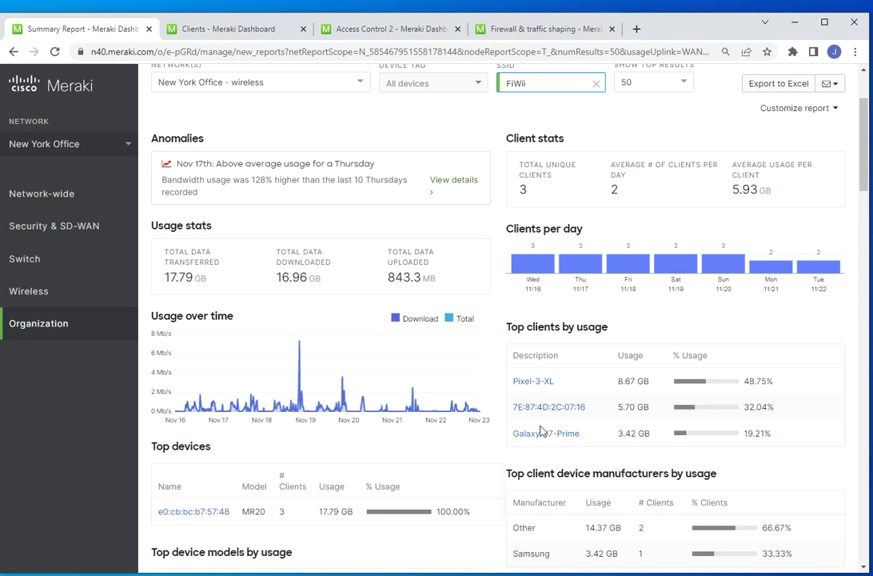
- Open Pixel-3-XL from Top clients by usage in a new browser tab
scroll(548, 403, down, 1)
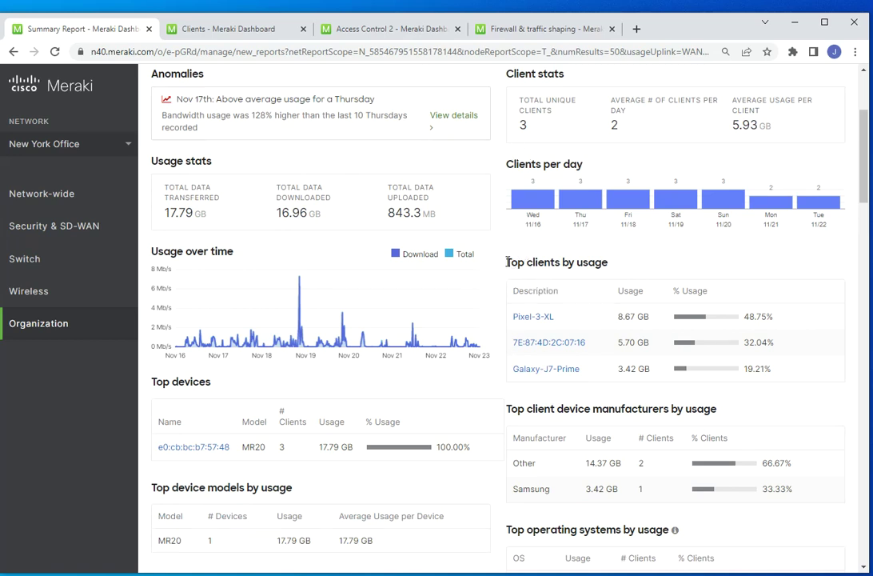
drag(508, 262, 614, 264)
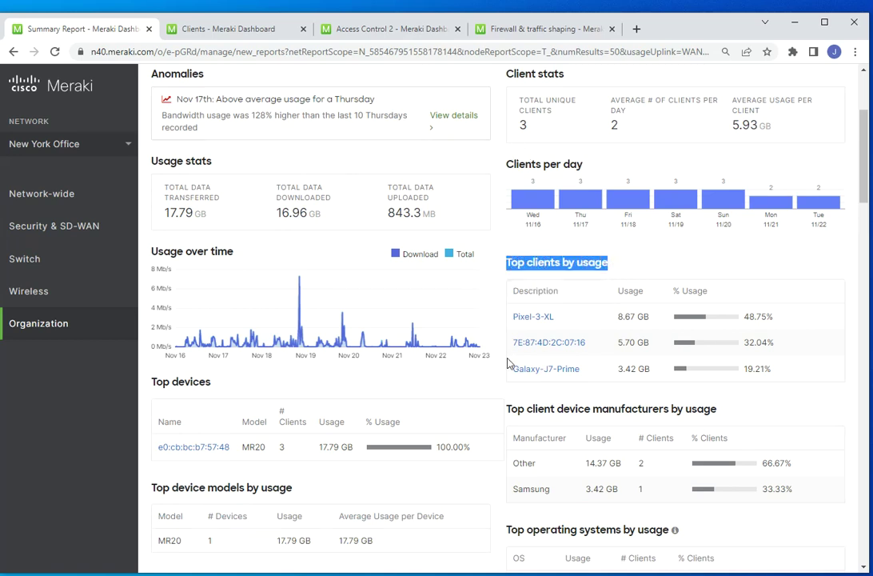
scroll(628, 420, down, 2)
scroll(468, 457, down, 5)
scroll(468, 455, up, 10)
scroll(482, 430, down, 1)
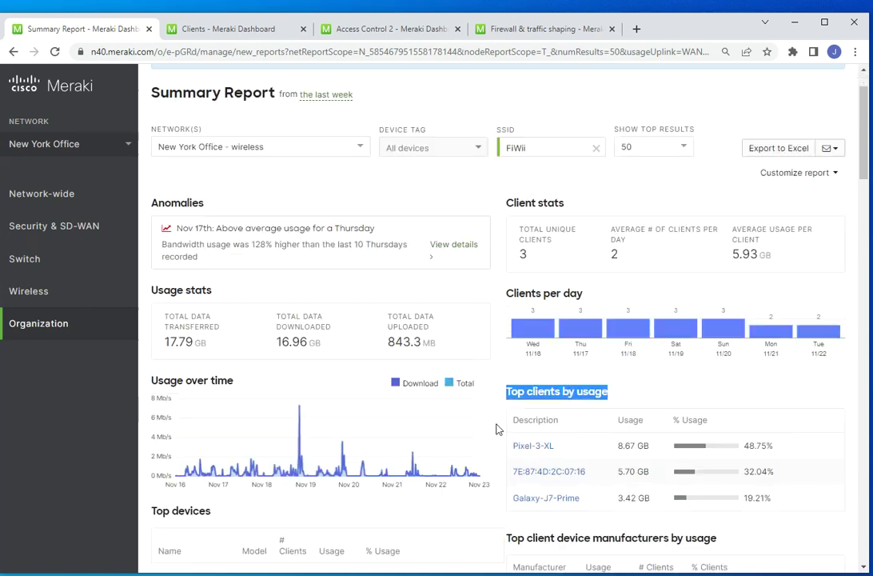
click(501, 428)
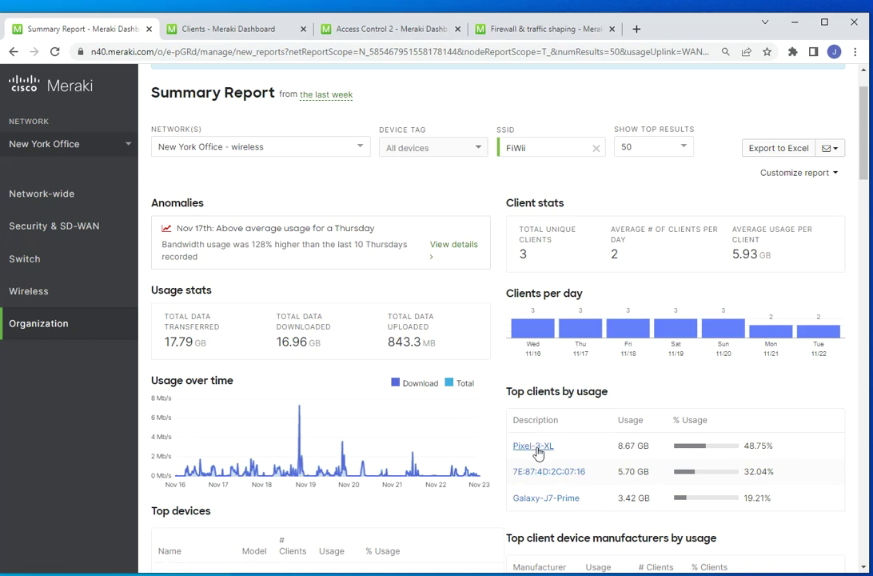
right_click(537, 453)
click(564, 461)
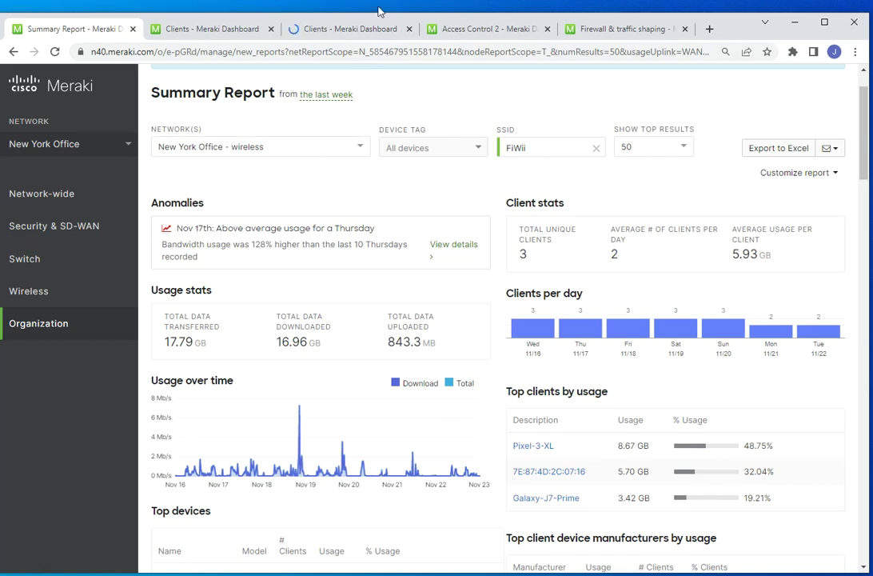
click(332, 32)
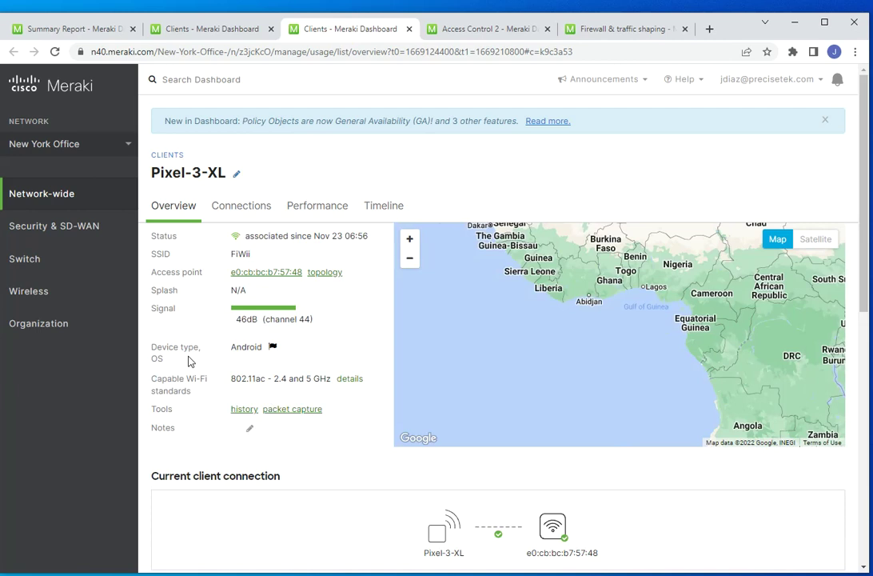
scroll(376, 331, down, 5)
scroll(387, 339, down, 2)
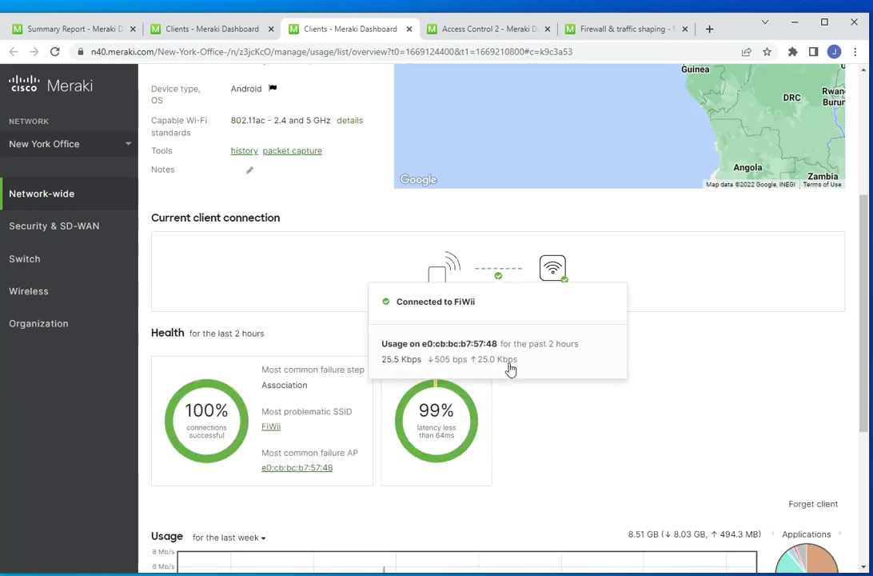
mouse_move(72, 323)
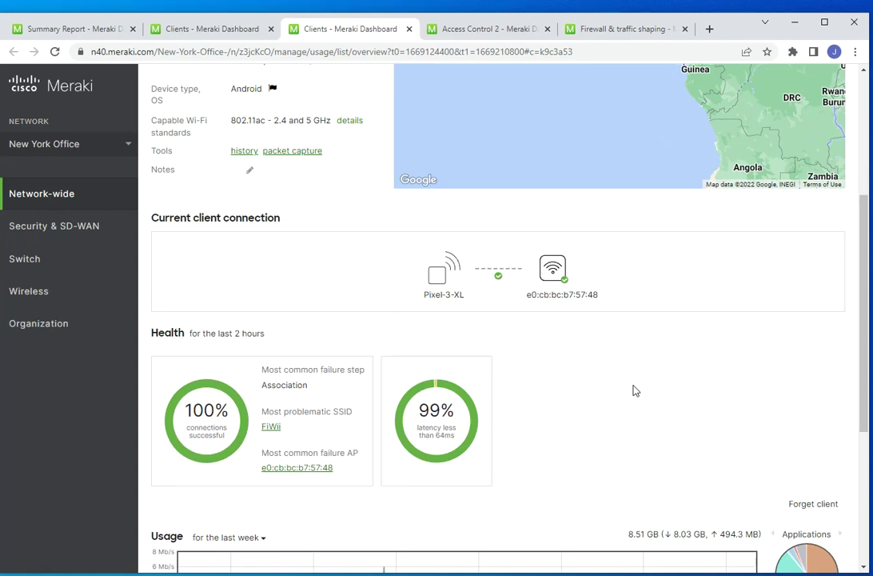
click(48, 31)
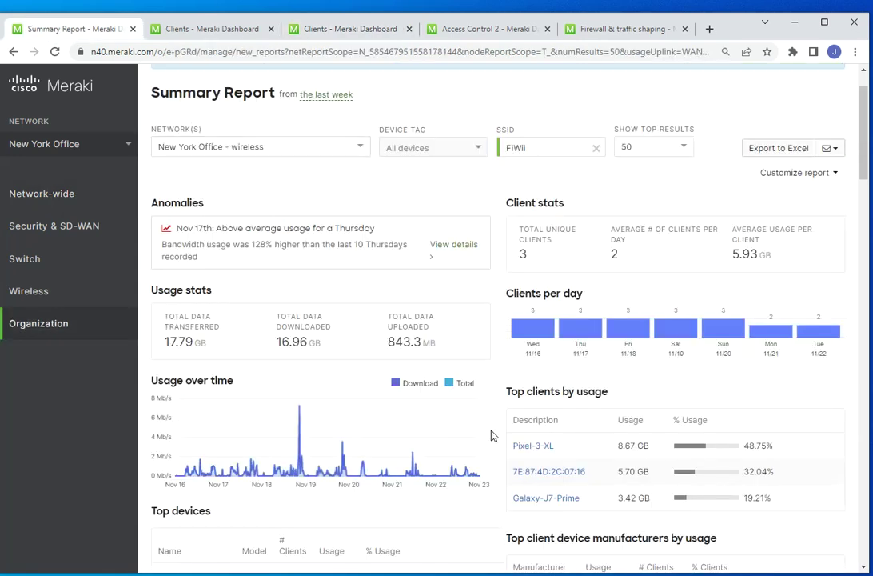
click(349, 33)
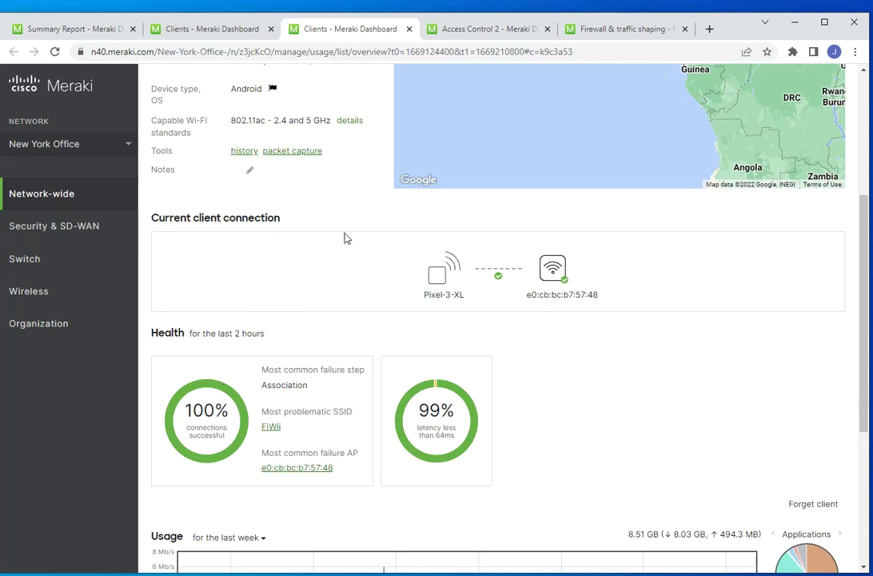
scroll(318, 186, up, 3)
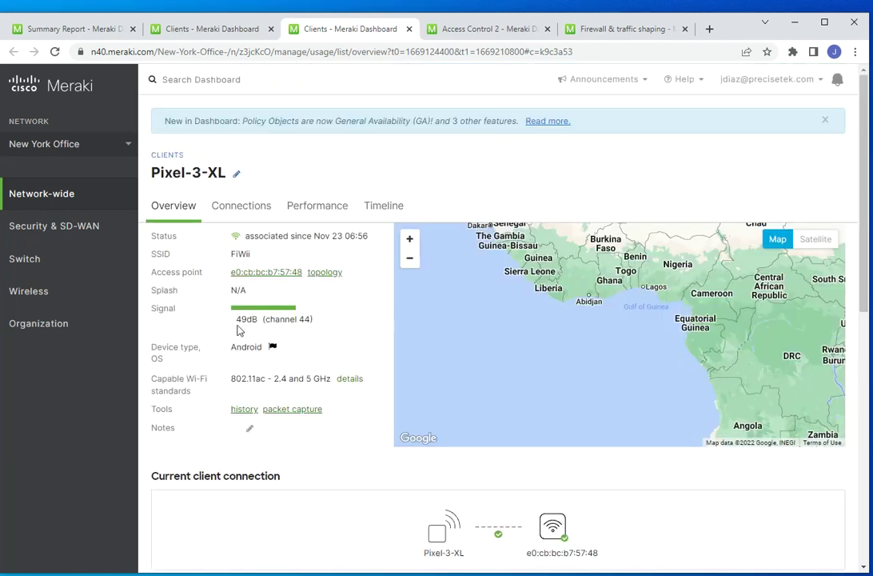
drag(236, 319, 321, 323)
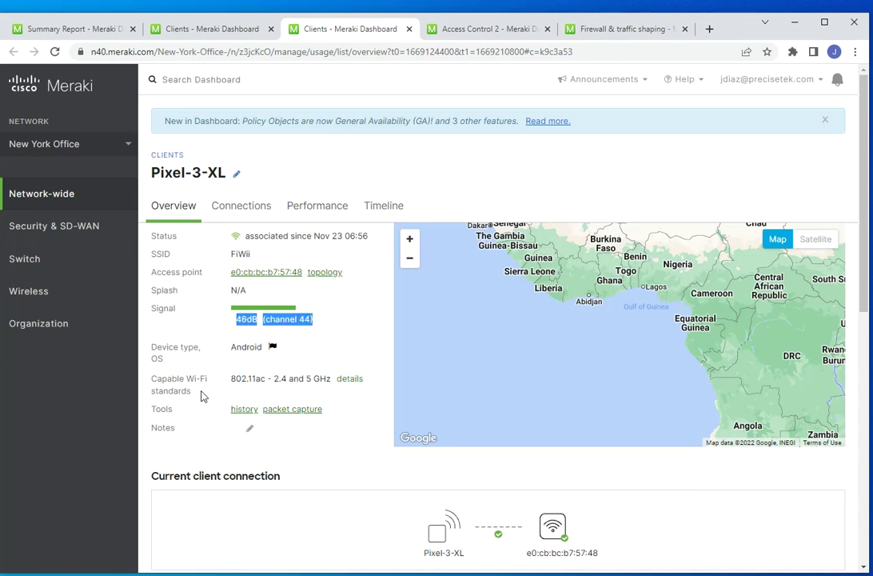
click(348, 381)
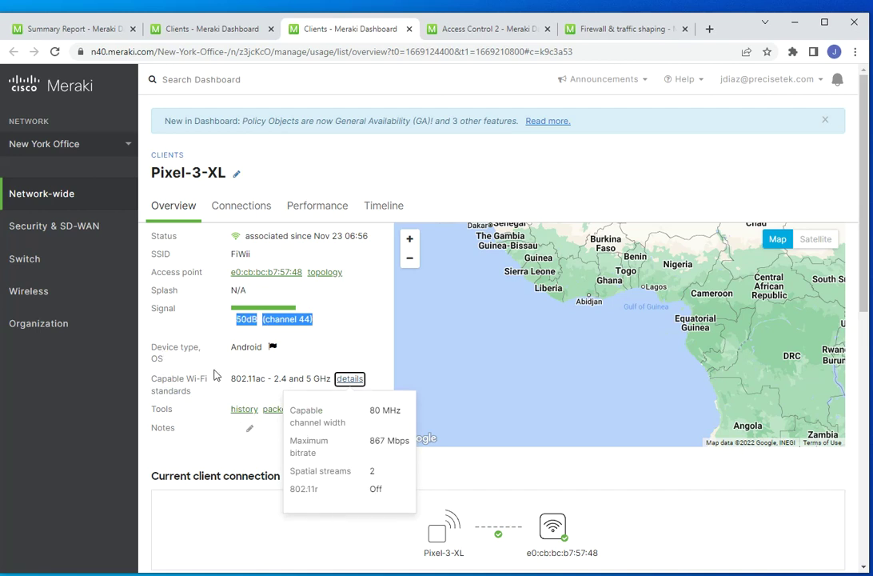
scroll(191, 345, down, 3)
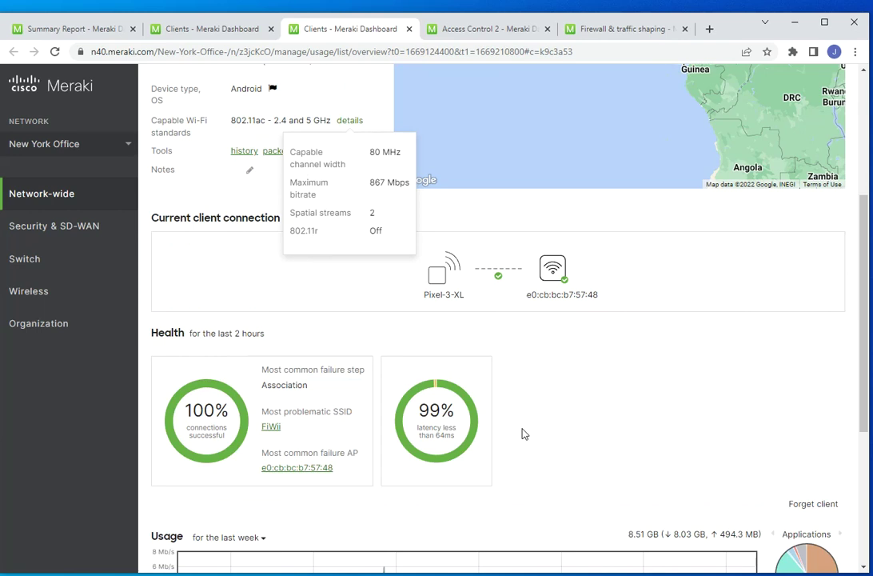
scroll(524, 433, down, 3)
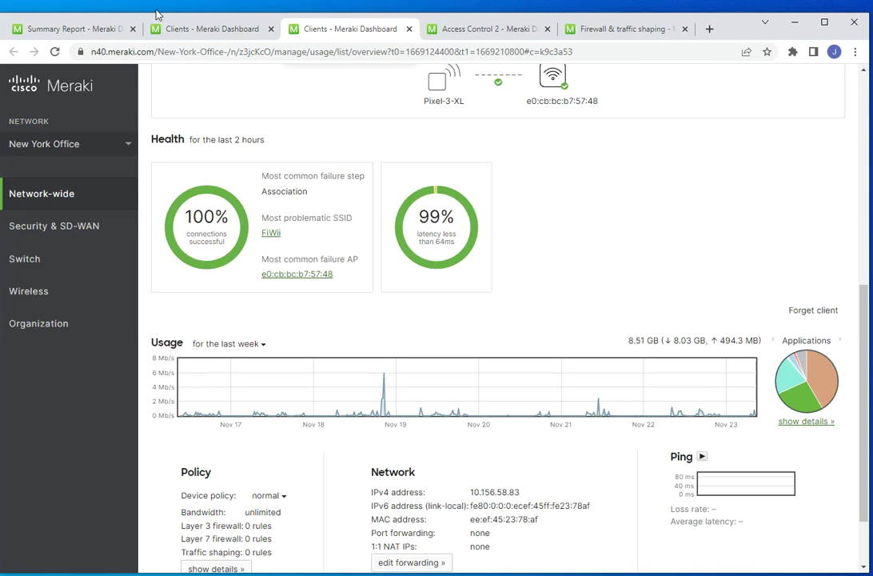
click(83, 31)
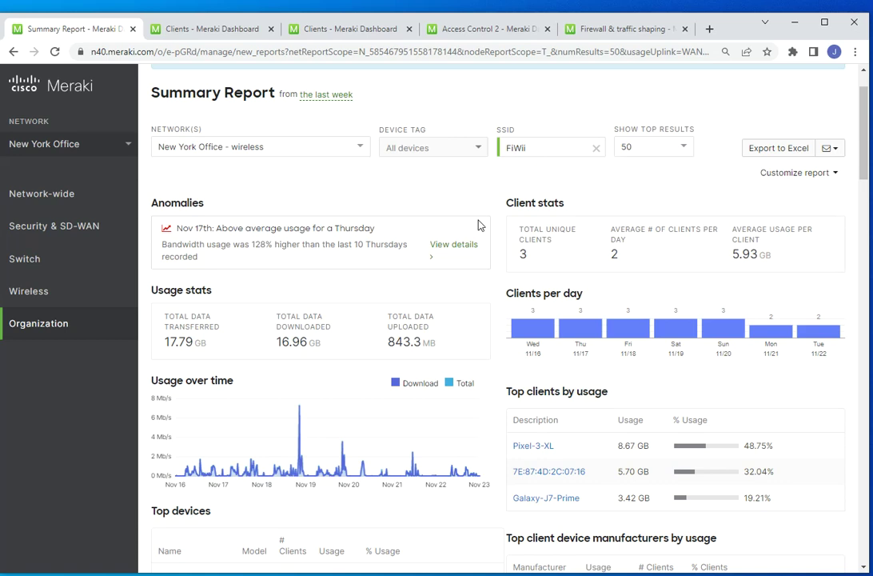
- Change the report timeframe from the last week to Past Day
click(324, 99)
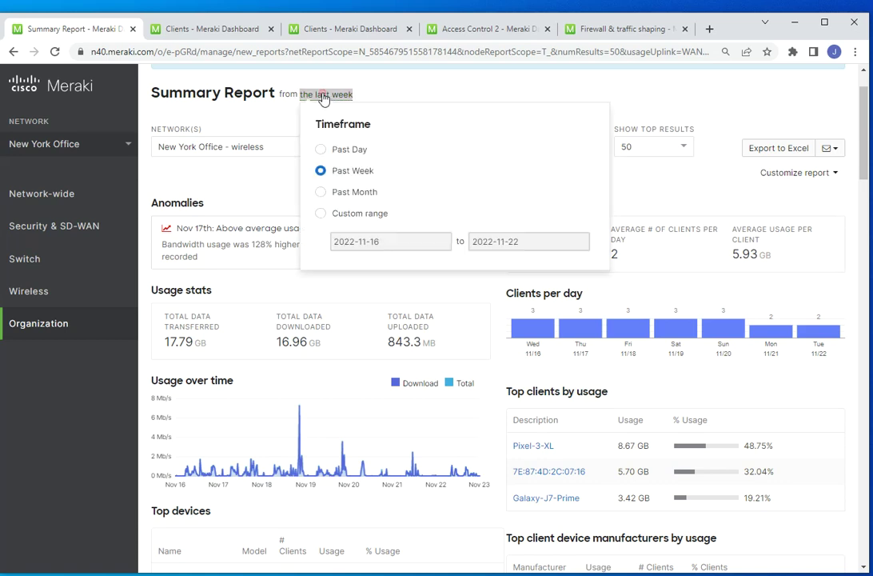
click(321, 150)
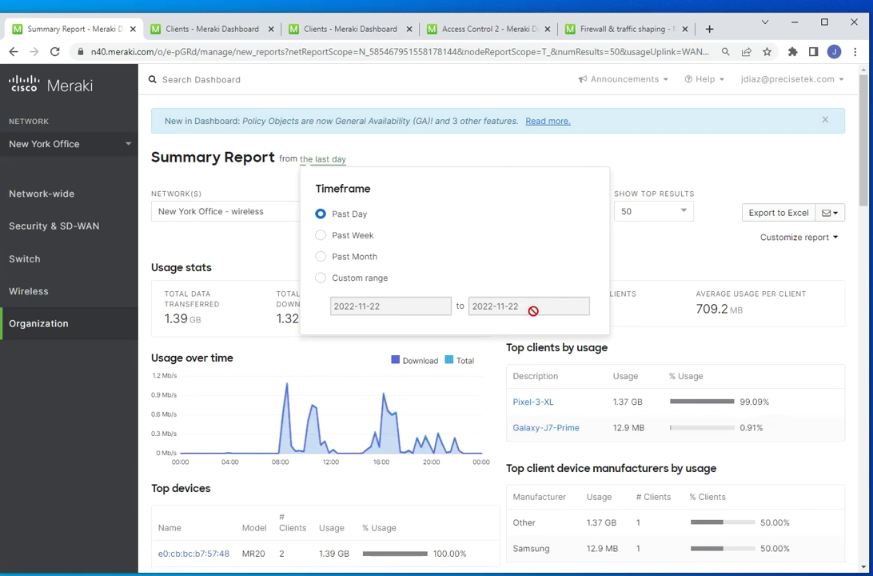
click(622, 144)
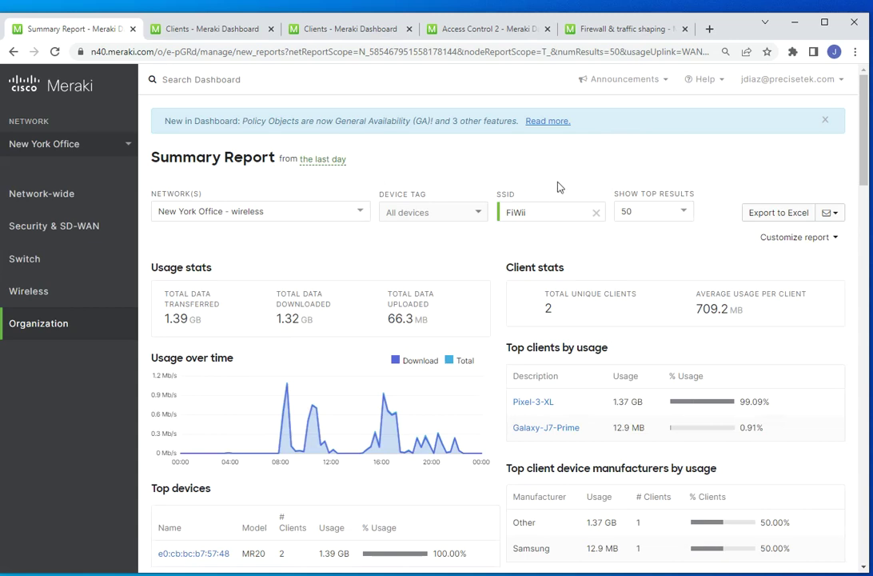
- Remove the FiWii SSID filter so the report covers All SSIDs
click(597, 214)
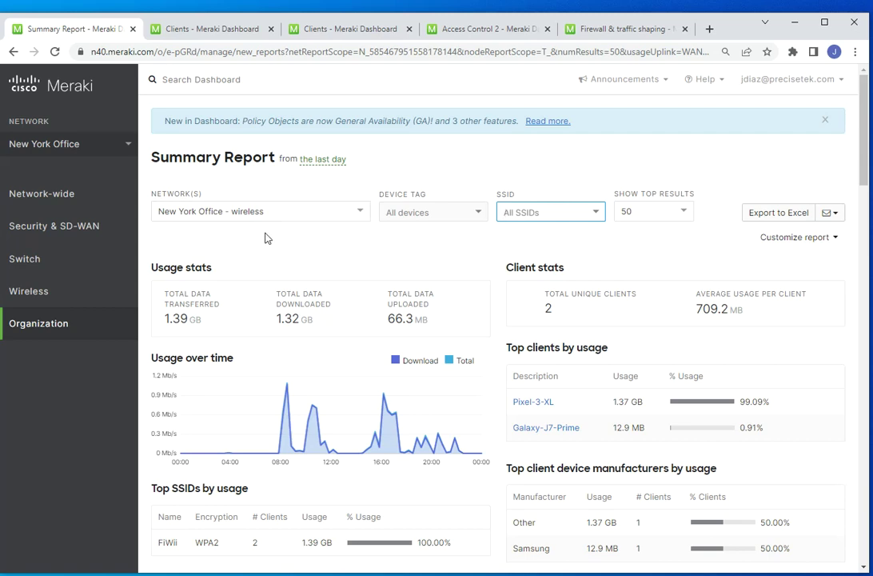
mouse_move(70, 268)
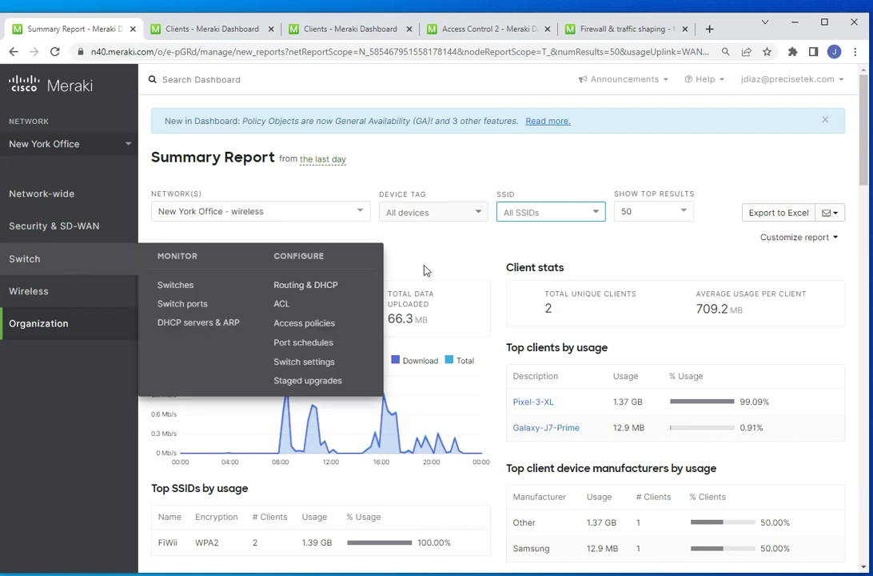
scroll(486, 266, down, 3)
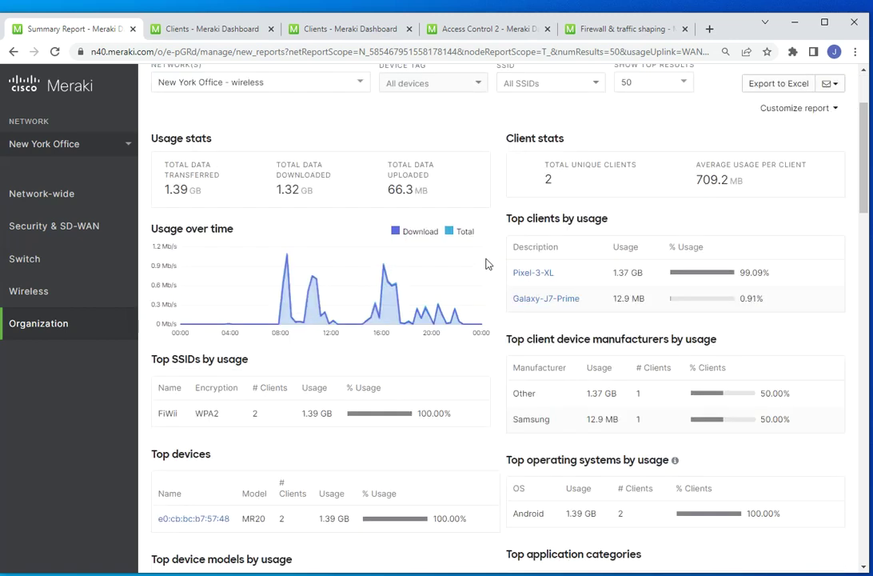
scroll(502, 249, down, 8)
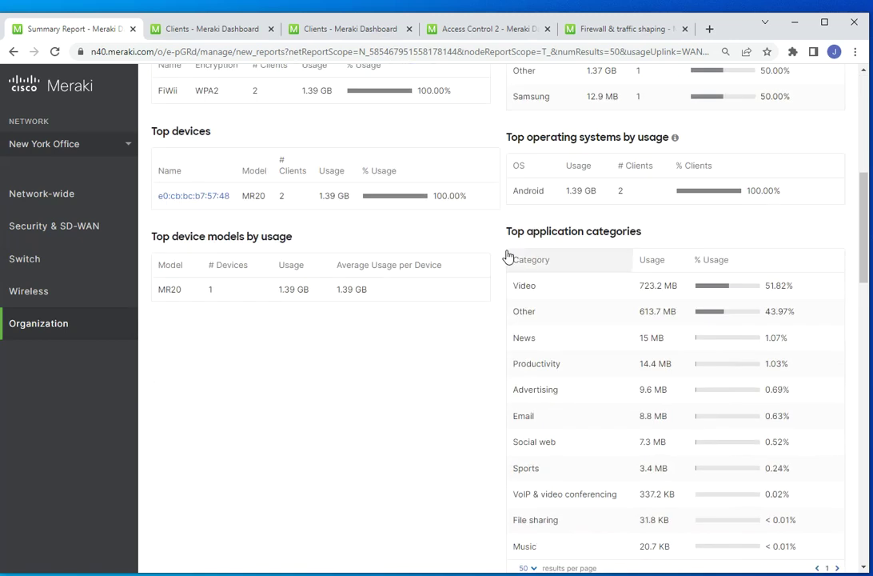
scroll(488, 236, up, 4)
scroll(464, 240, up, 5)
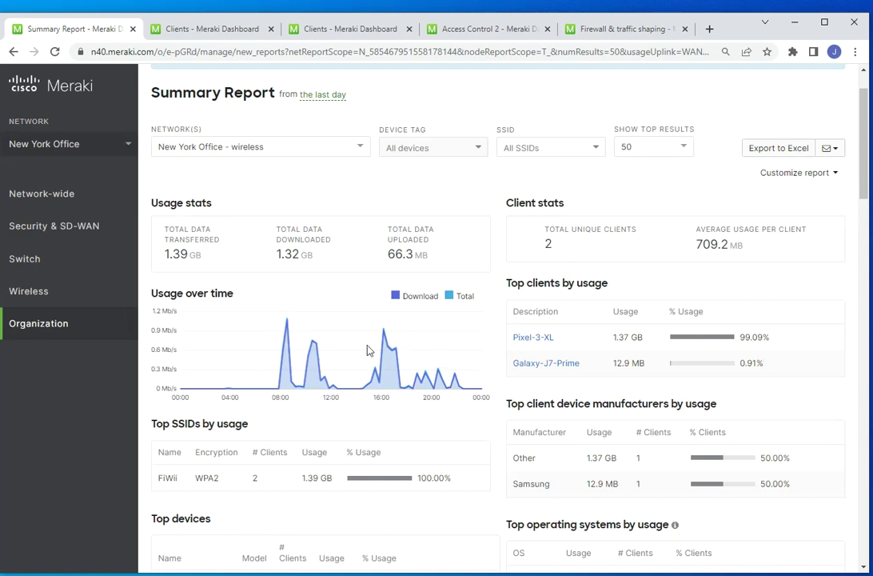
scroll(513, 340, up, 2)
click(357, 223)
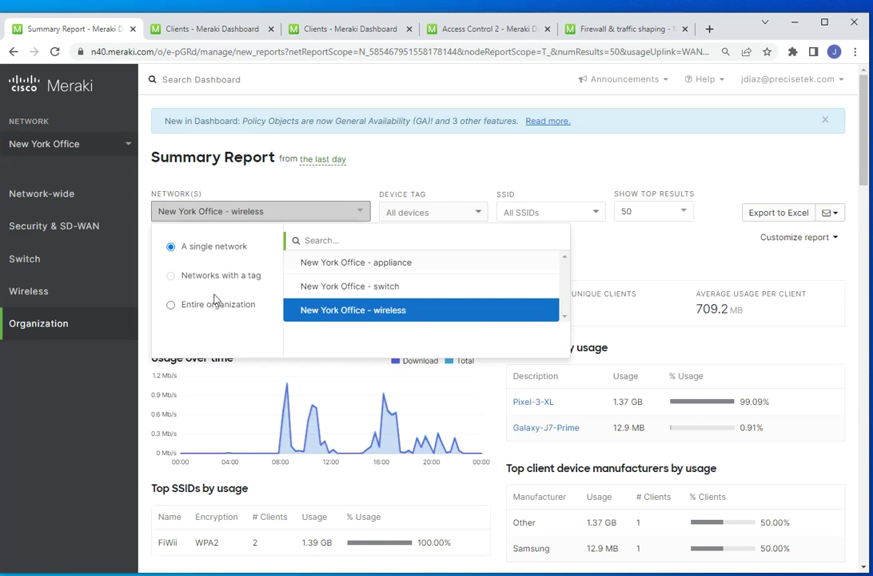
- Scope the daily report to the single network New York Office - appliance
click(191, 307)
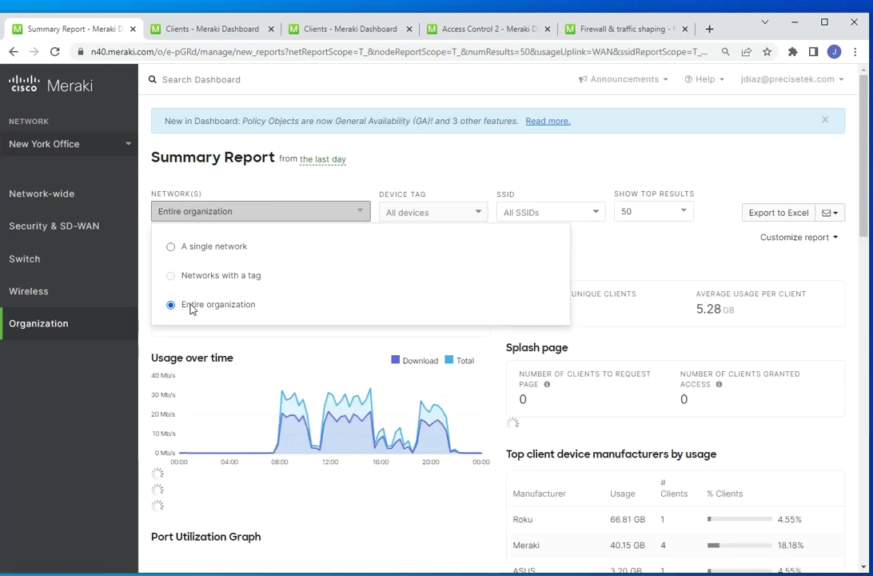
click(421, 172)
click(323, 210)
click(232, 251)
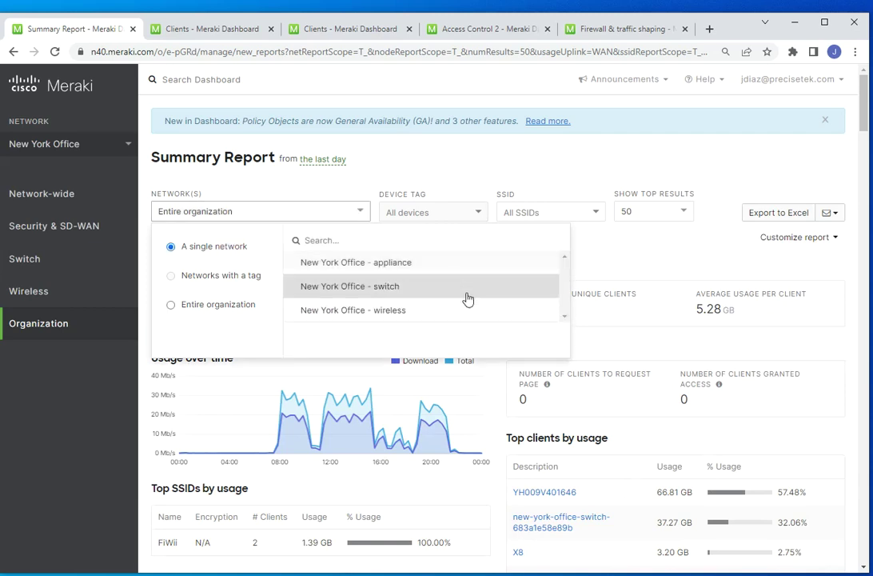
click(397, 264)
click(534, 170)
scroll(502, 286, down, 2)
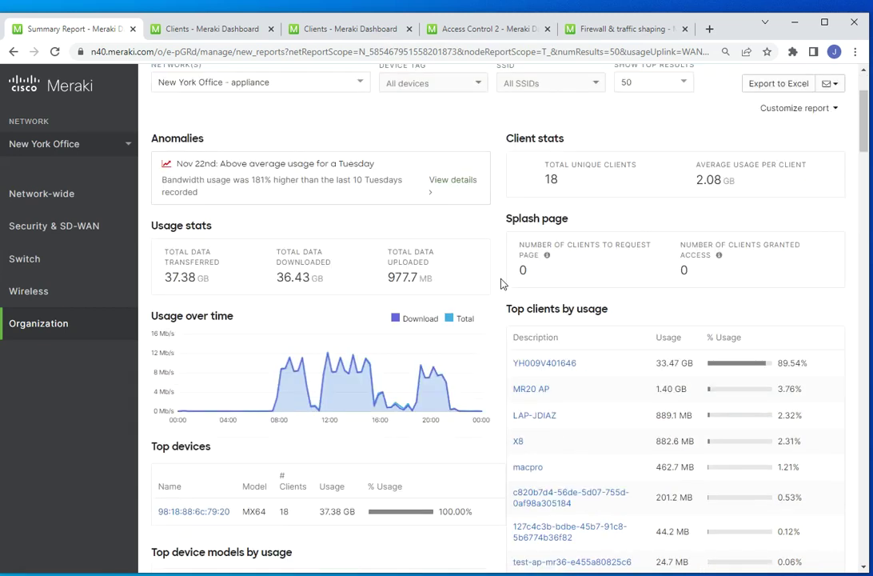
scroll(424, 112, up, 2)
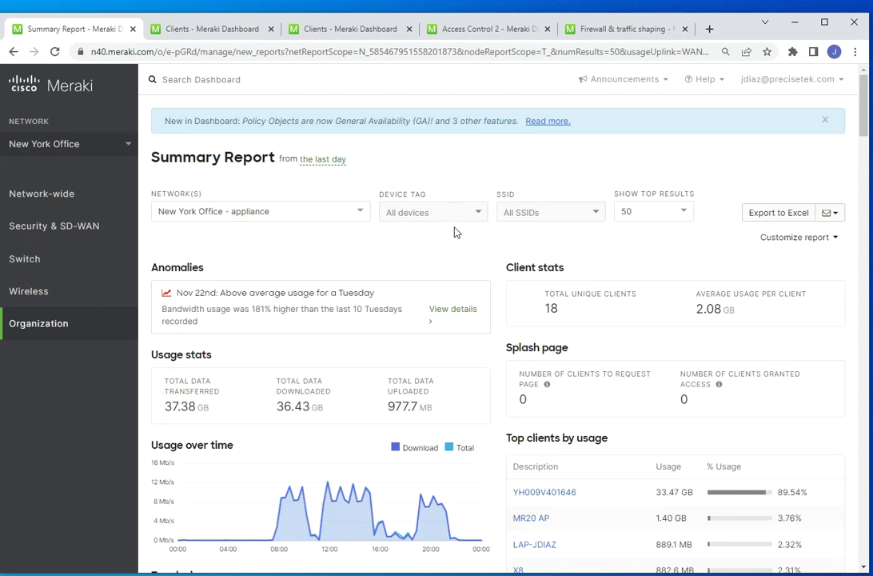
scroll(454, 230, down, 1)
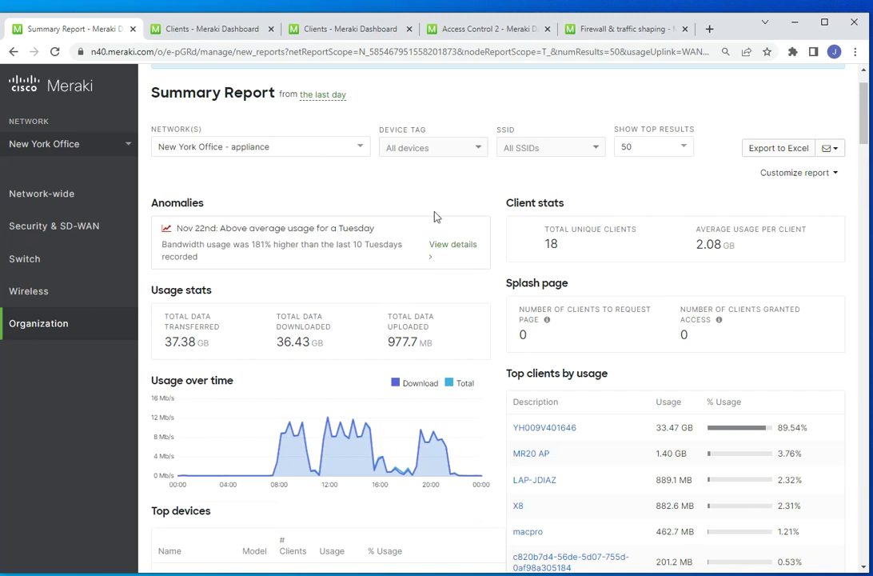
scroll(436, 369, down, 2)
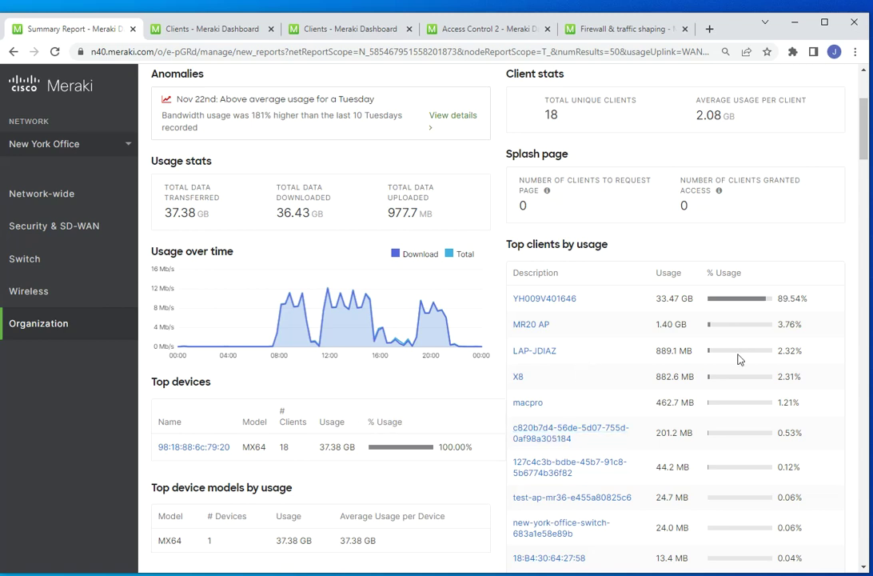
scroll(682, 434, down, 3)
scroll(512, 387, down, 3)
scroll(513, 384, up, 2)
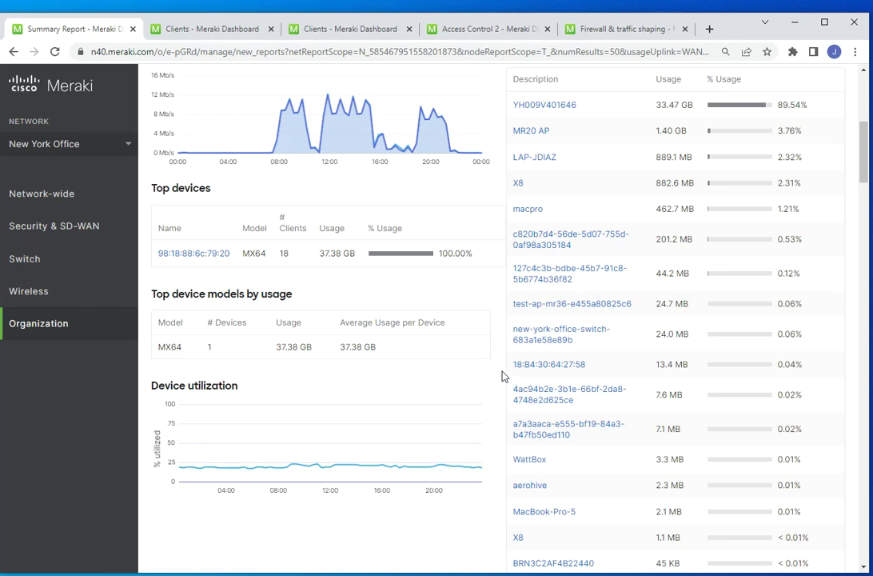
scroll(504, 377, down, 3)
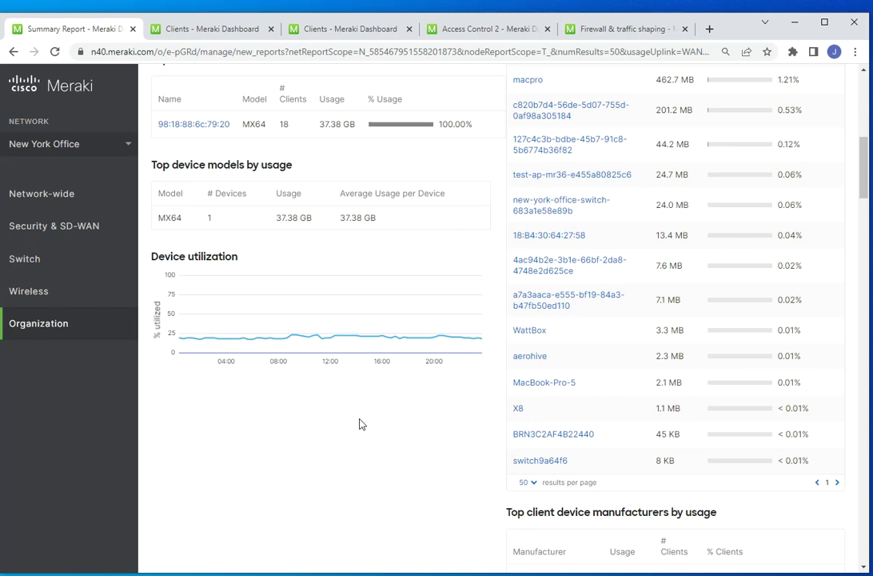
scroll(414, 411, up, 6)
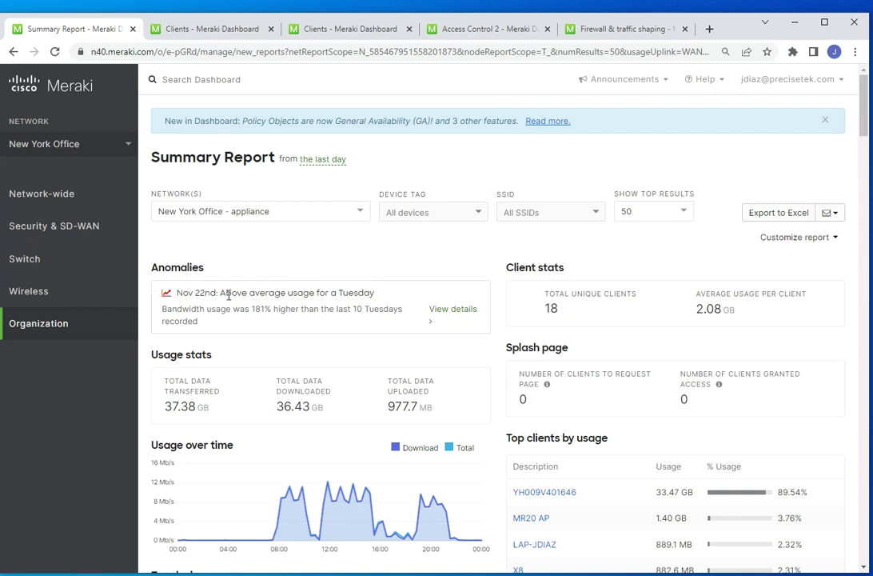
- View the Nov 22nd usage anomaly's comparison with past Tuesdays' usage, then close it
click(438, 316)
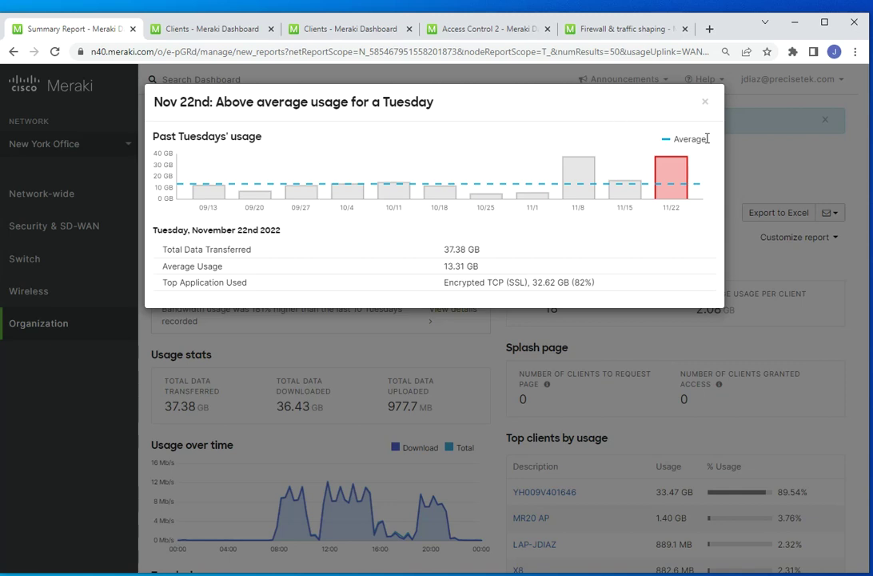
click(706, 102)
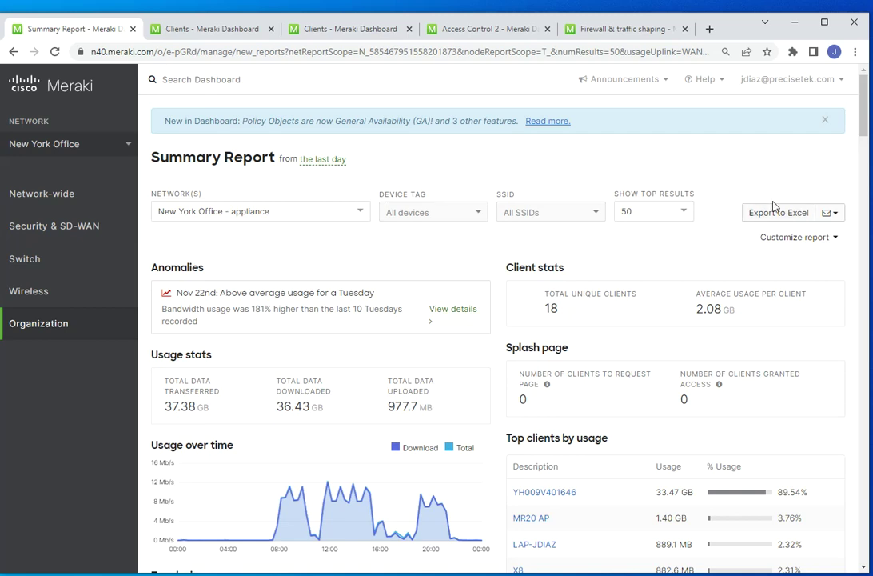
- Export the Summary Report to Excel and open the downloaded .xlsx workbook
click(781, 216)
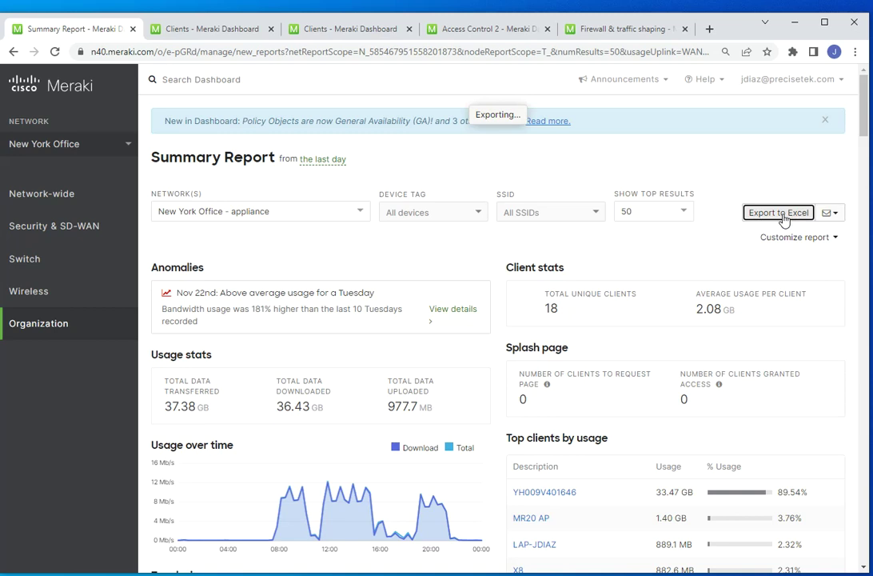
click(497, 176)
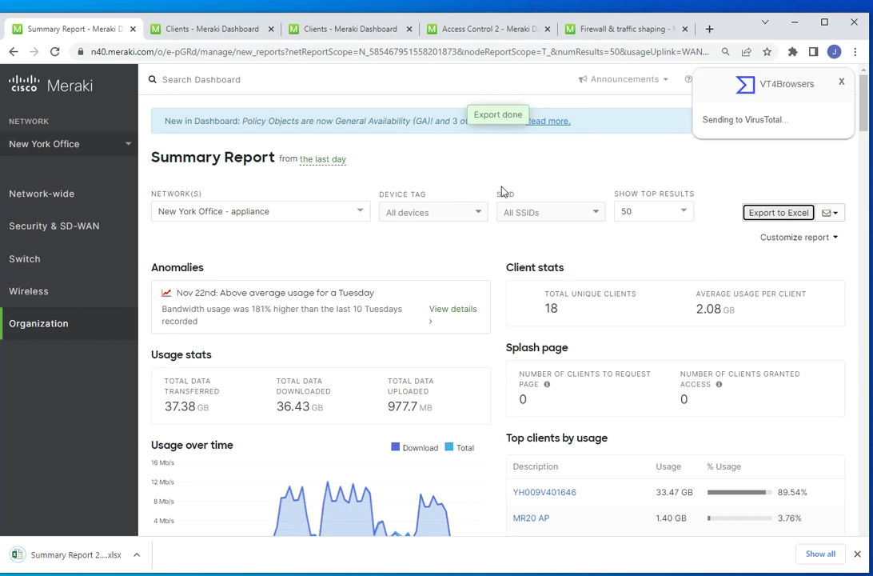
click(76, 564)
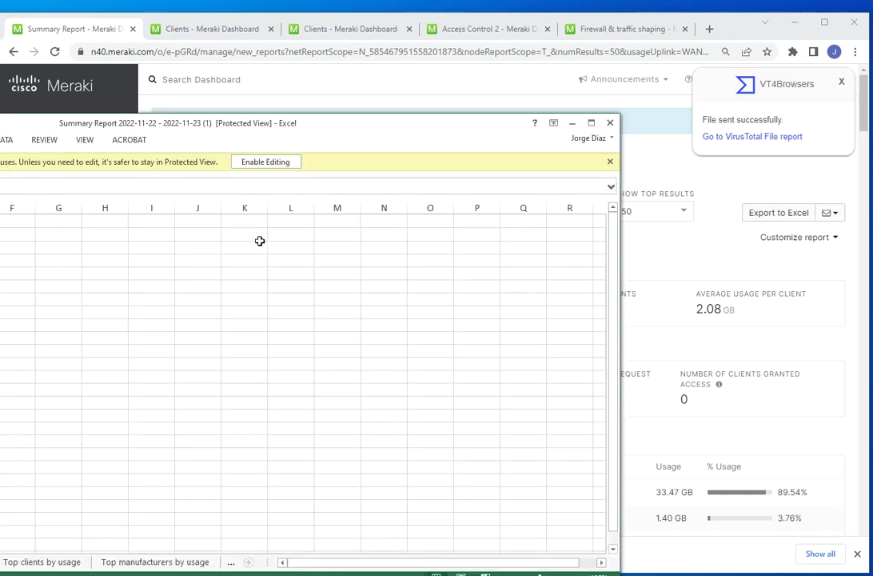
- Review the Top device models, Top clients and Top manufacturers by usage sheets, then leave Excel
drag(503, 116, 499, 132)
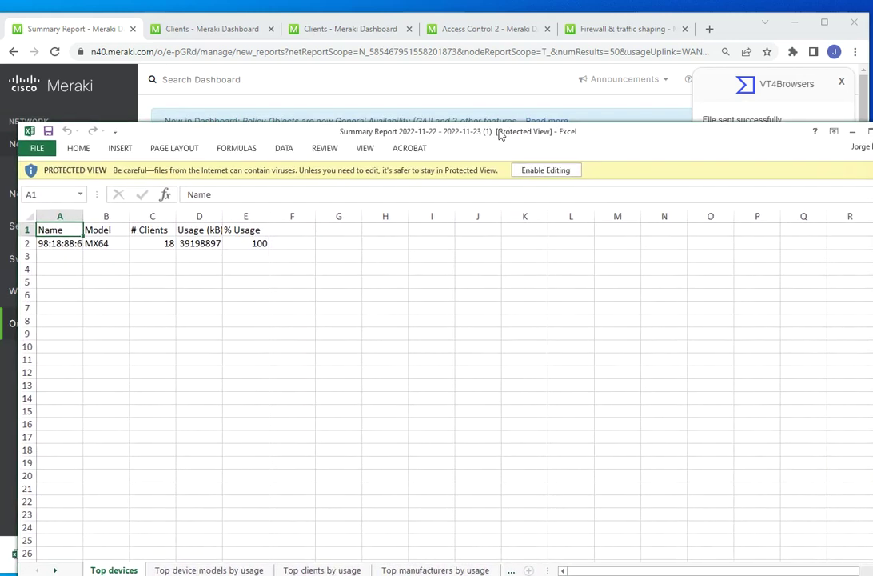
click(196, 570)
click(294, 570)
click(400, 569)
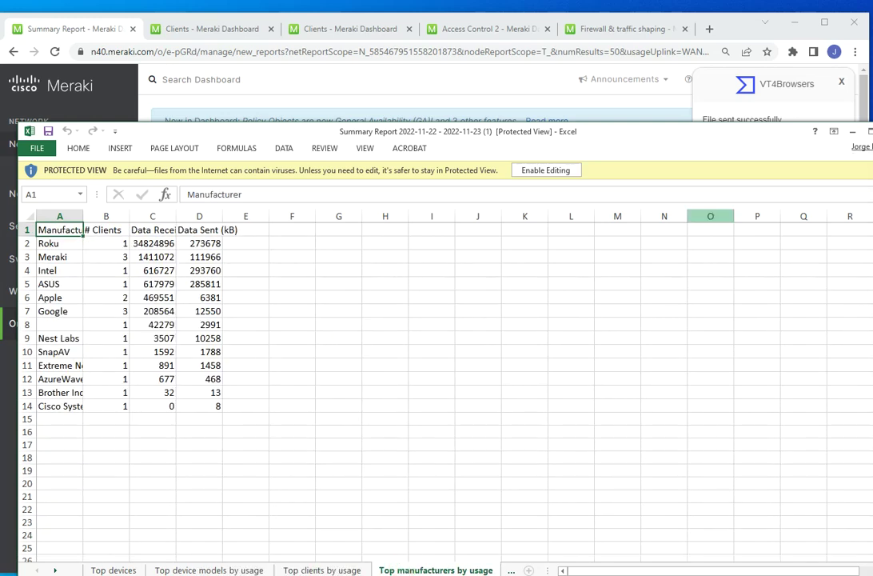
key(alt+Tab)
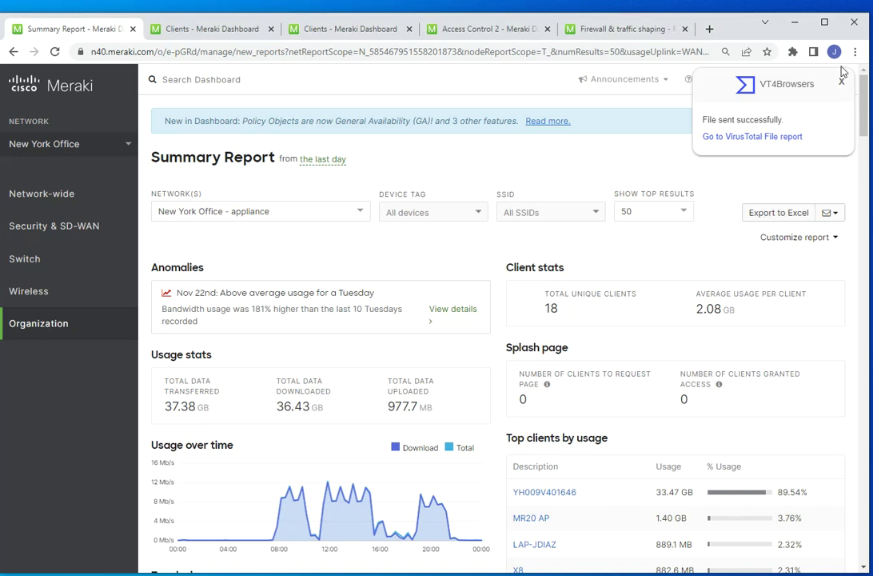
- Dismiss the file-sent notification, open the Email Report form, clear its prefilled recipient, and close it unsent
click(840, 83)
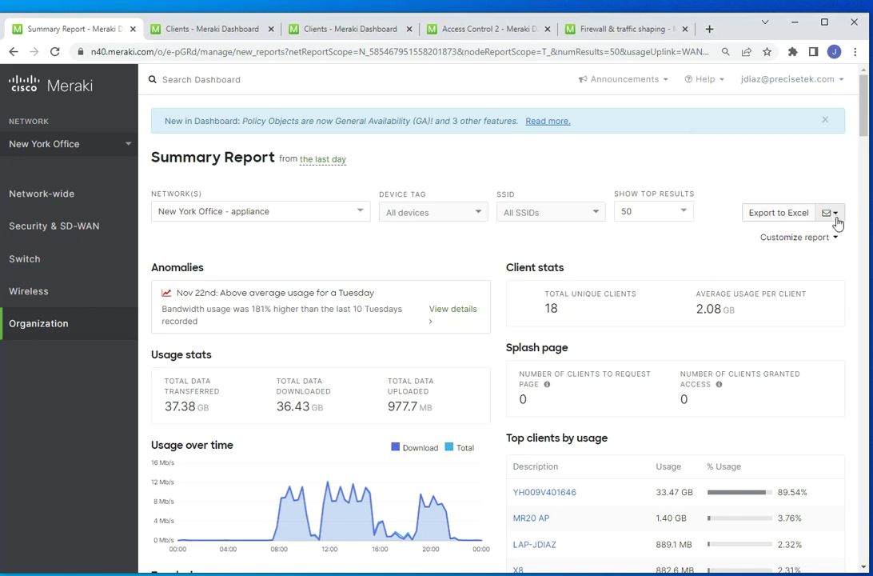
click(840, 222)
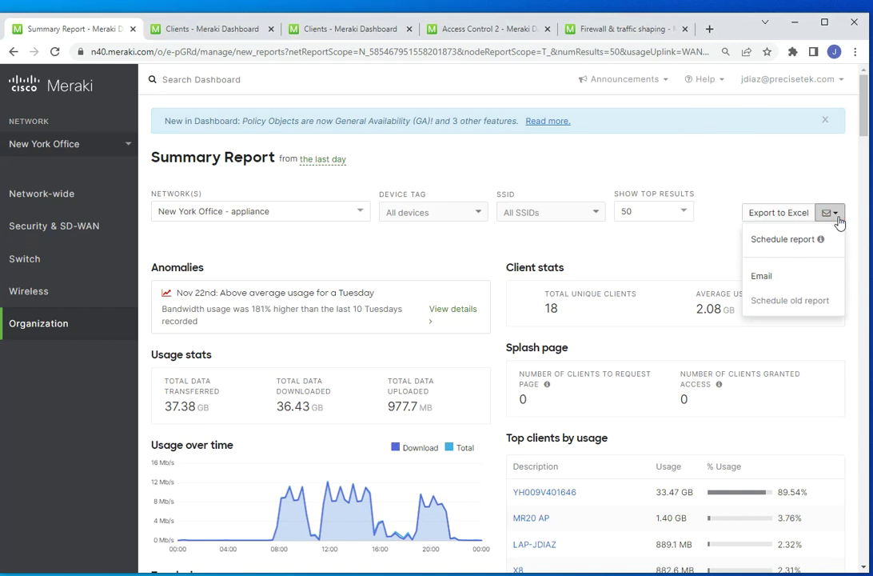
click(768, 276)
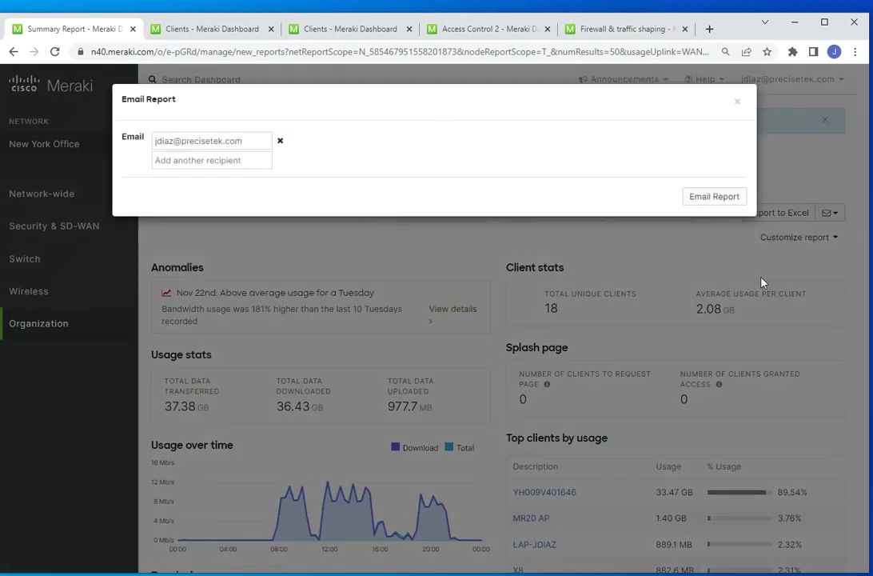
click(280, 141)
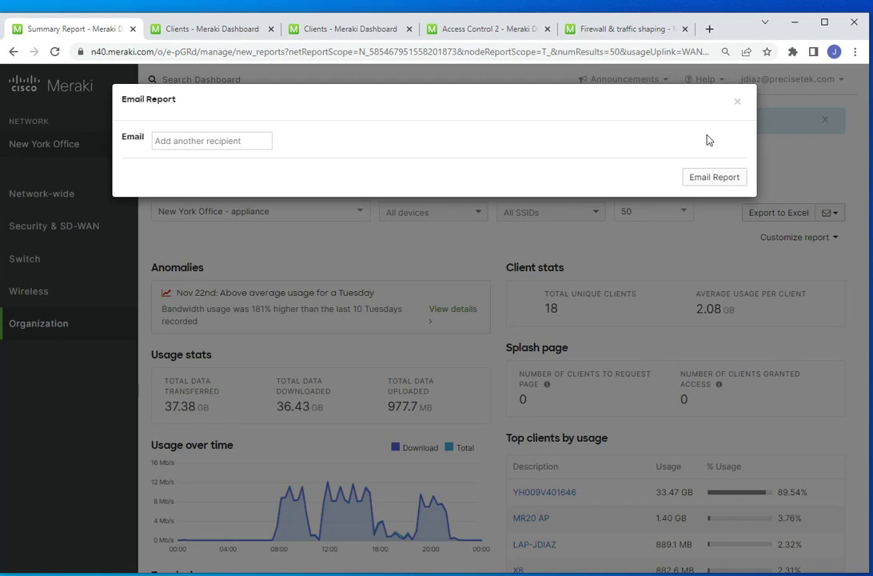
click(737, 106)
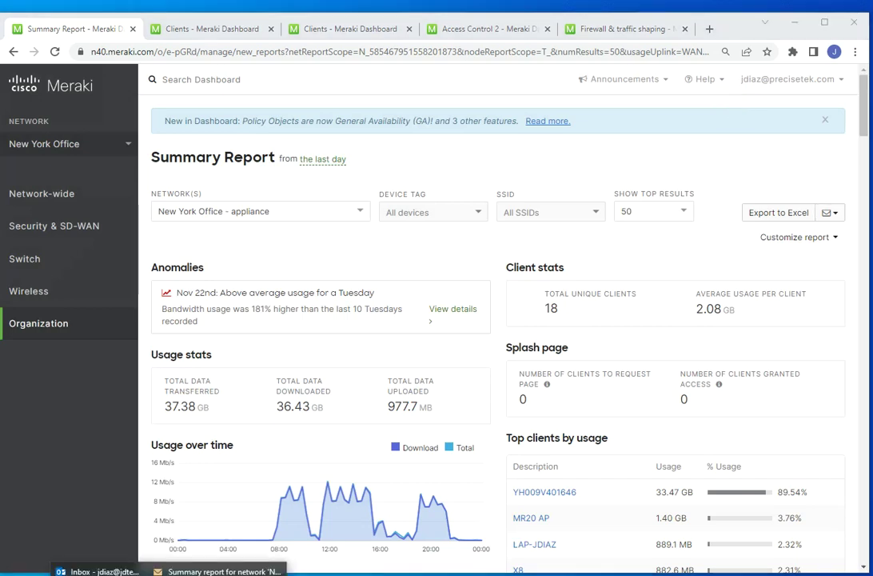
- Read through the 'New York Office - appliance' summary report email in Outlook, then close it
click(216, 571)
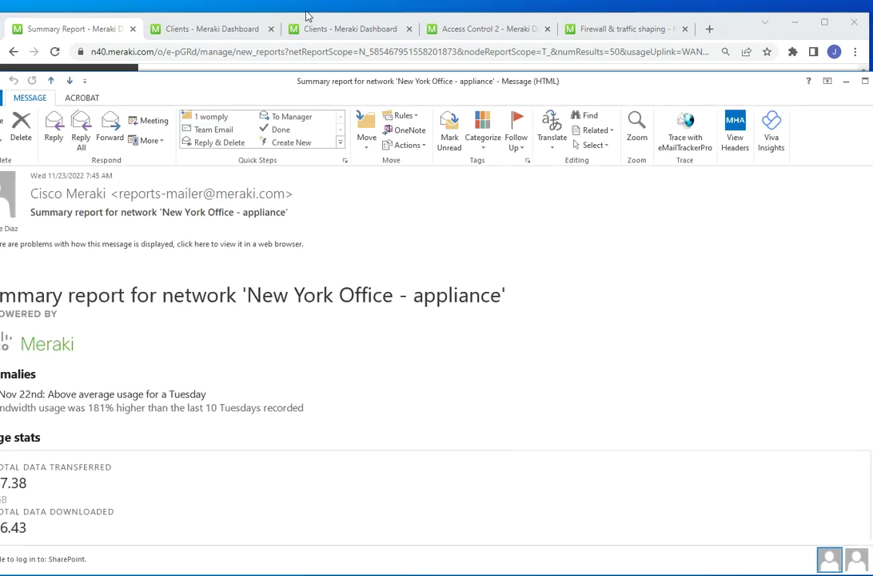
drag(201, 79, 240, 67)
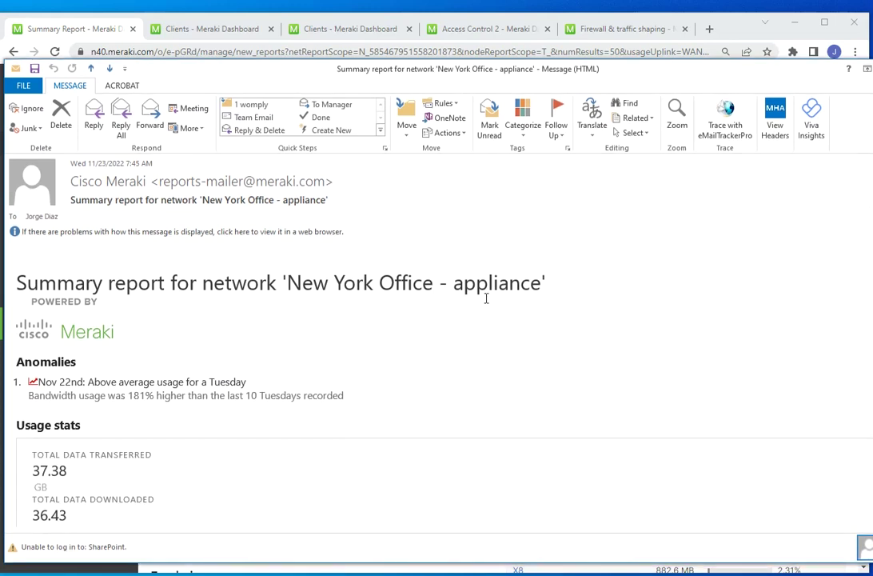
scroll(486, 298, down, 3)
scroll(371, 341, down, 2)
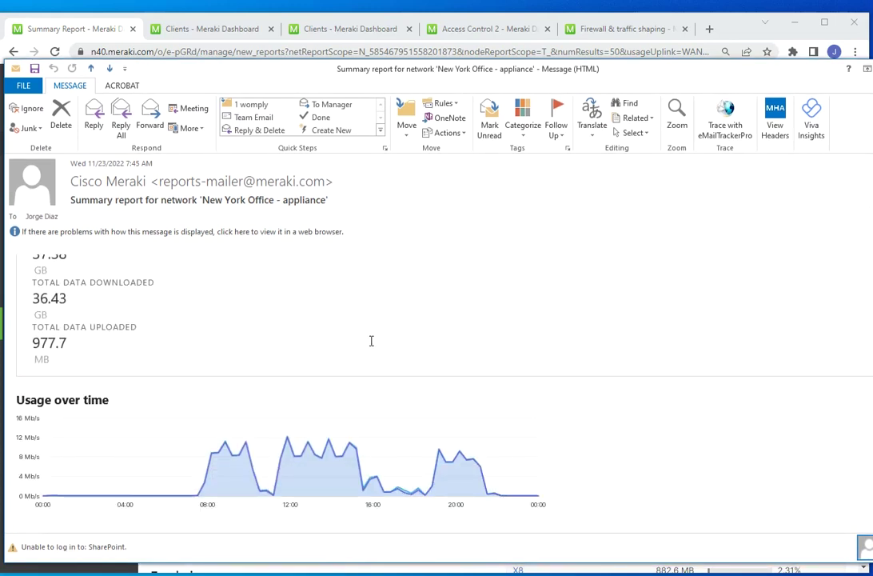
scroll(373, 339, down, 3)
scroll(376, 333, down, 3)
scroll(369, 353, down, 1)
scroll(467, 338, down, 1)
scroll(501, 332, down, 3)
scroll(498, 327, down, 3)
drag(662, 80, 647, 102)
key(Escape)
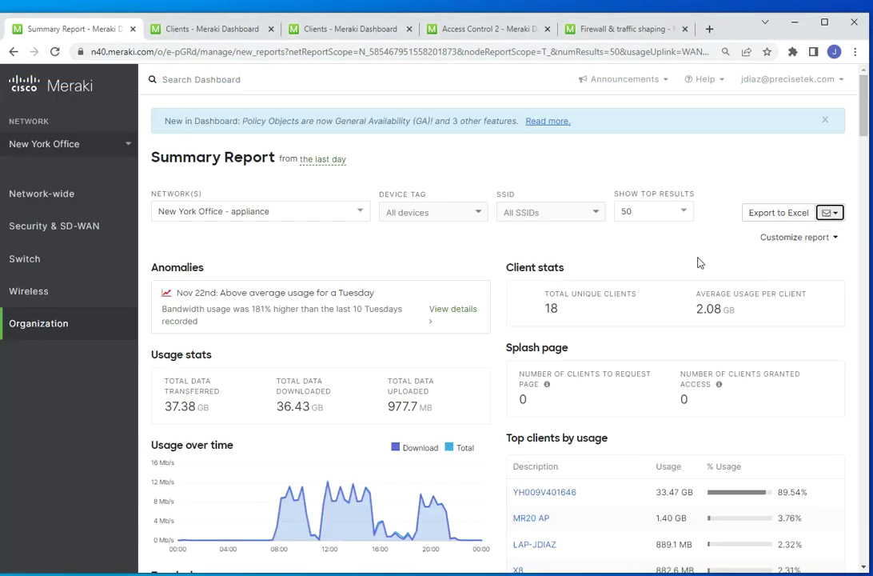
- Glance at Customize report, then start a new legacy scheduled report via Schedule old report
click(829, 238)
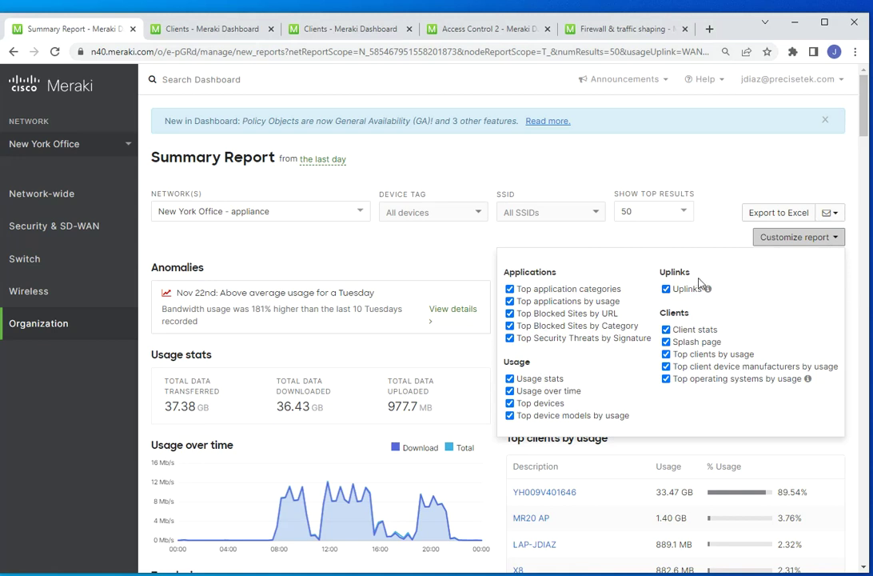
click(733, 164)
click(828, 216)
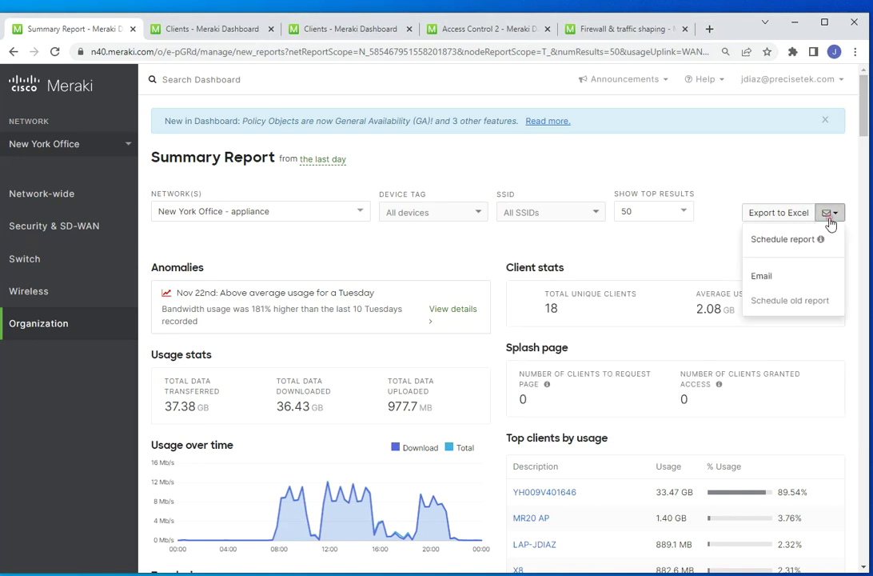
click(771, 311)
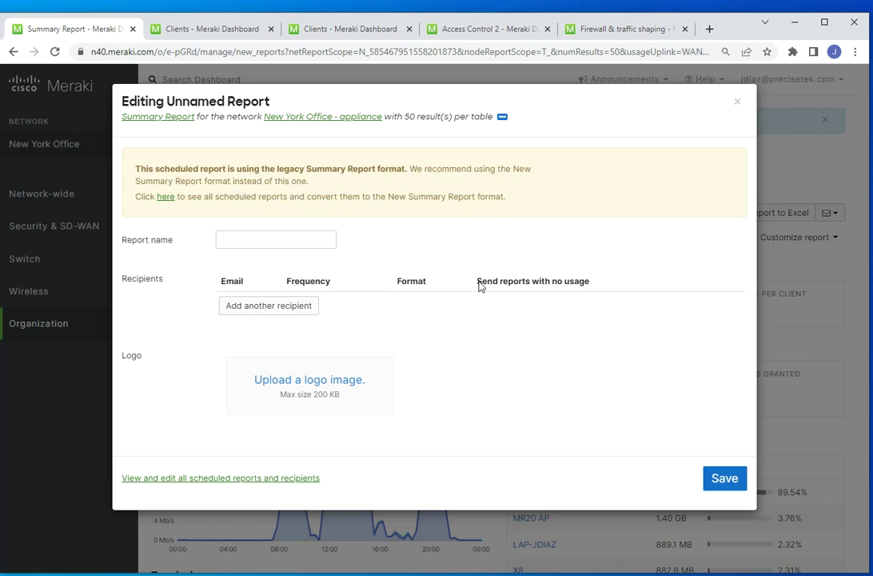
- Add a recipient row and name the scheduled report 'report'
click(271, 310)
click(244, 237)
text(report)
- Enter the recipient's e-mail address in the new recipient row
click(282, 353)
text(dj)
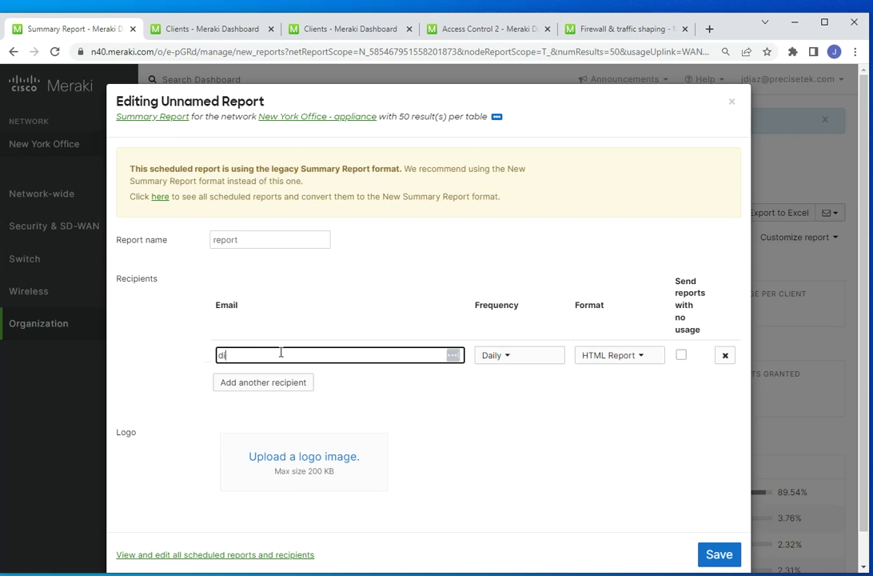
key(BackSpace)
key(BackSpace)
text(re)
key(BackSpace)
key(BackSpace)
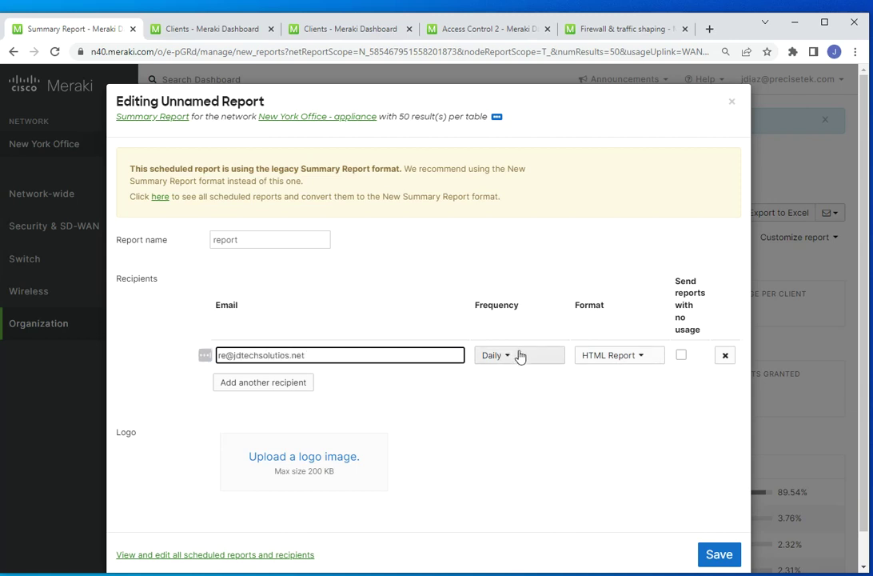
click(521, 356)
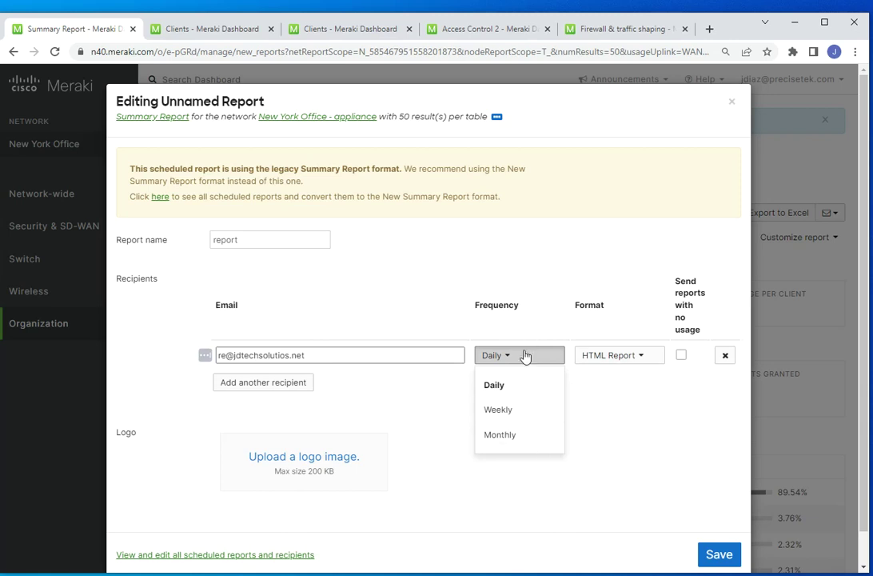
click(632, 464)
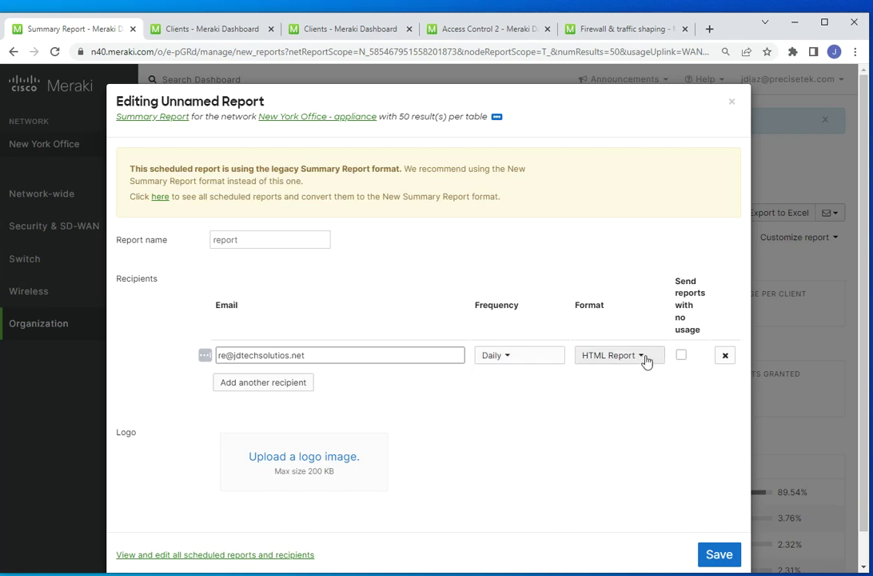
click(646, 361)
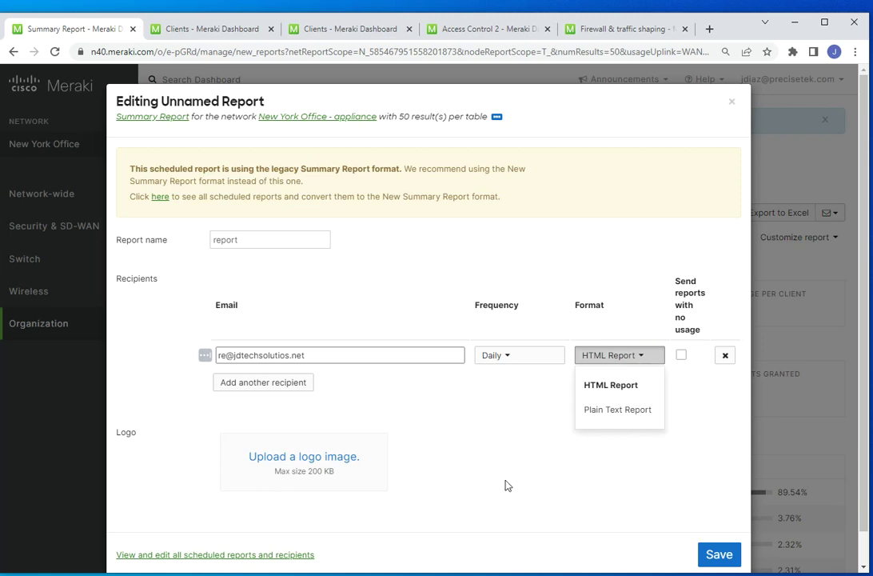
click(582, 454)
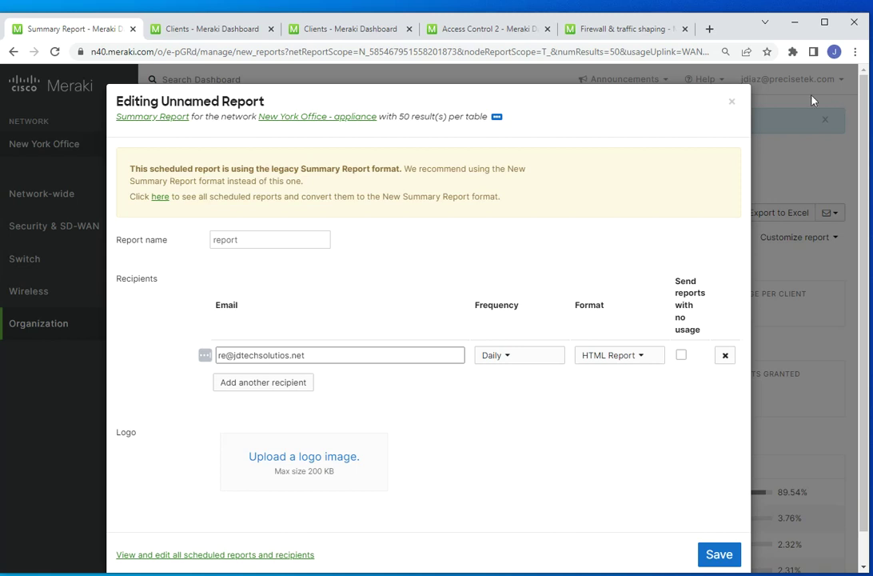
- Close the Editing Unnamed Report dialog without saving and scroll through the daily Summary Report
click(729, 105)
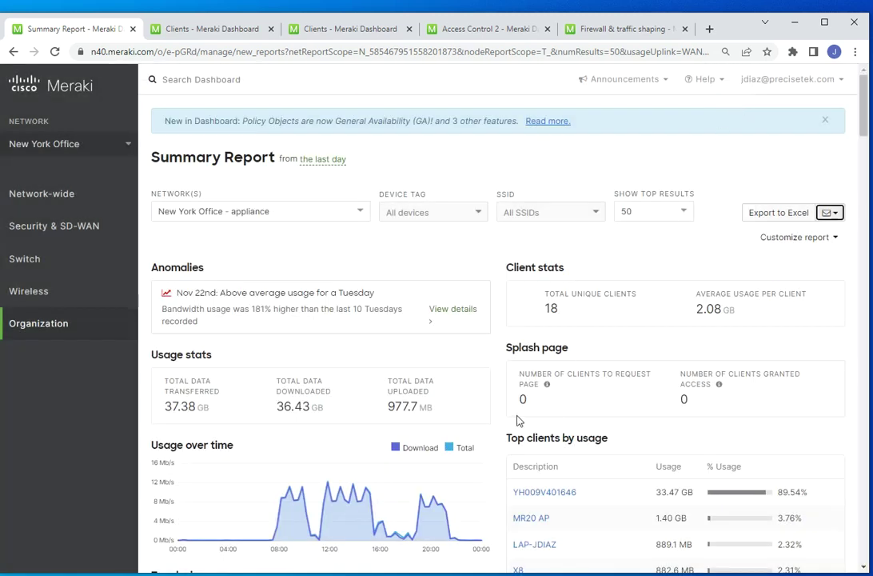
scroll(424, 360, down, 3)
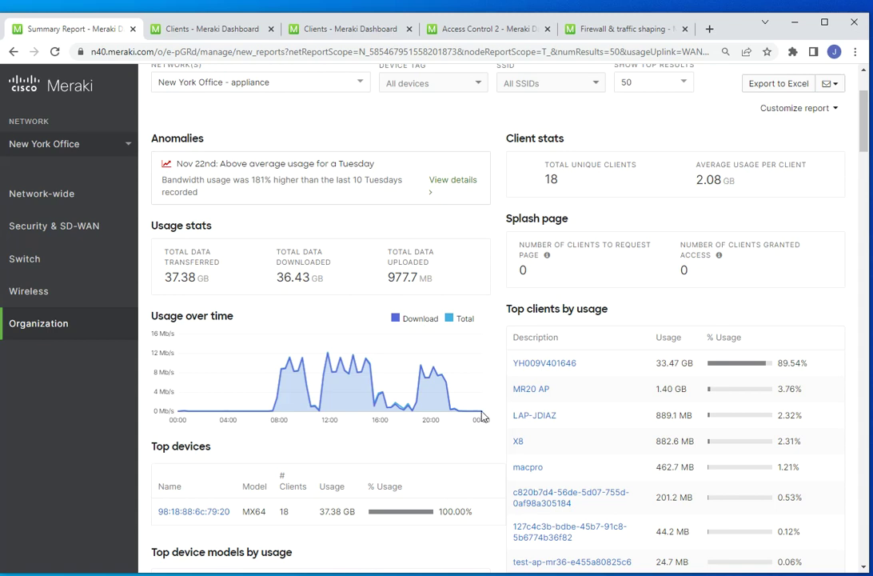
scroll(484, 414, down, 3)
scroll(500, 406, down, 1)
scroll(502, 402, up, 5)
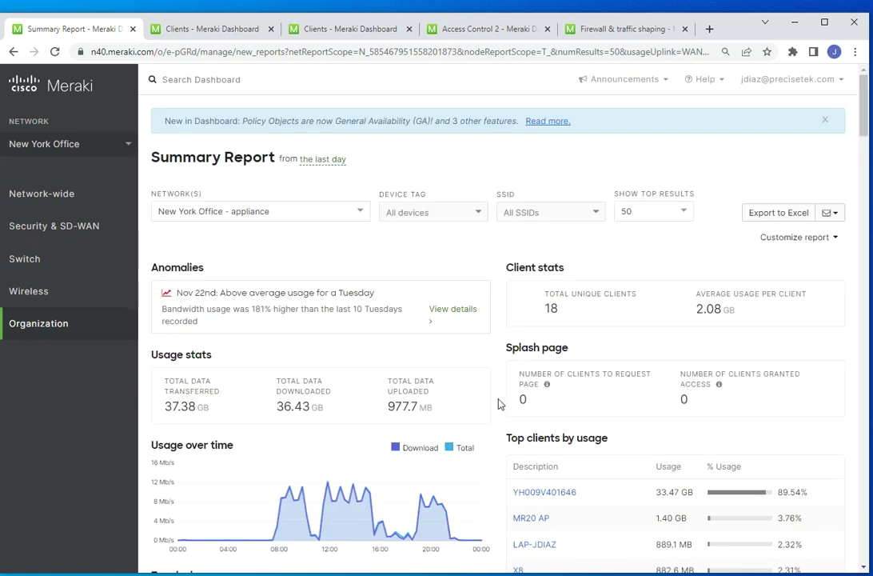